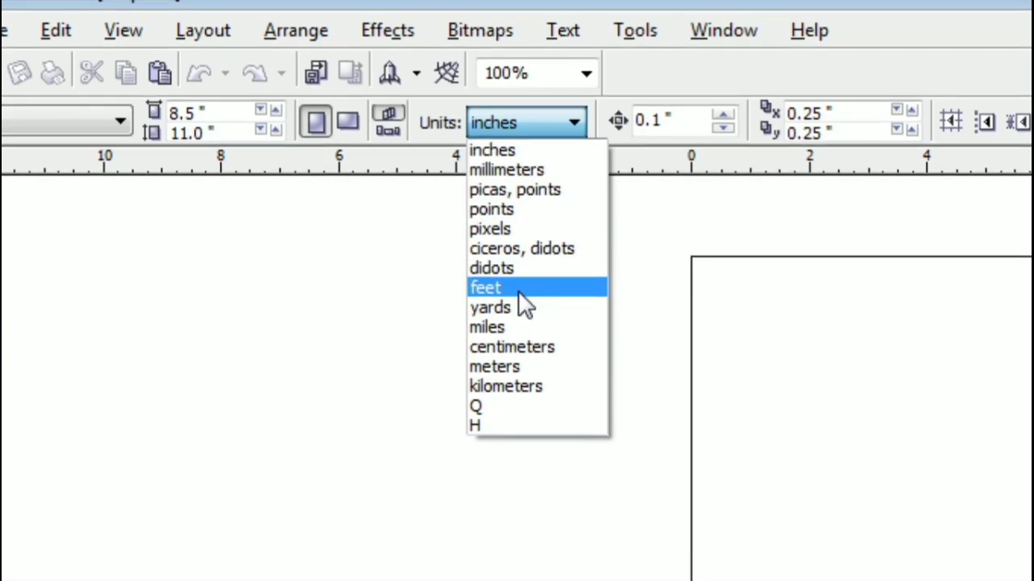
Set the document units to feet and the page size to 20 by 10 feet
click(521, 290)
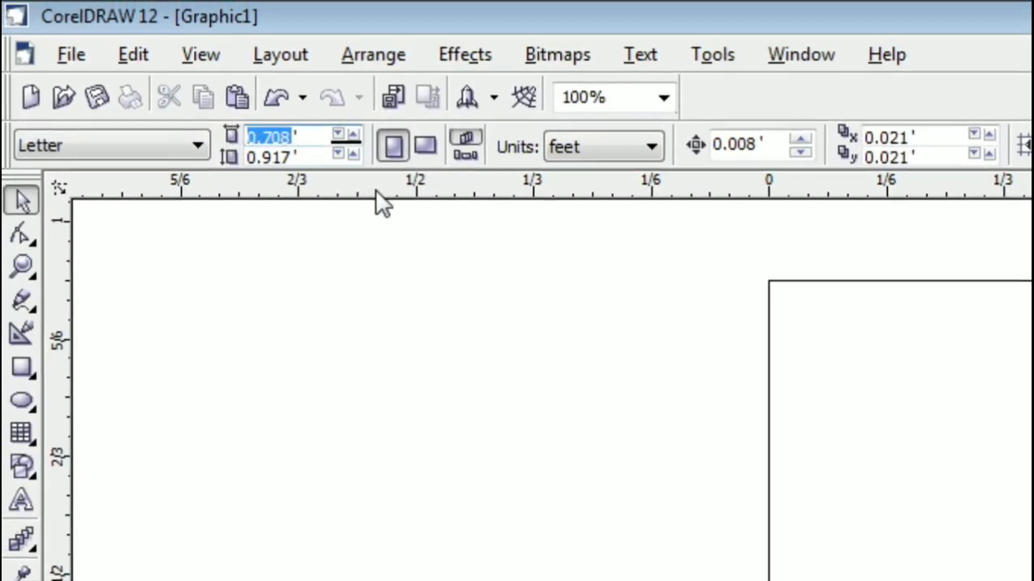
text(20)
key(Tab)
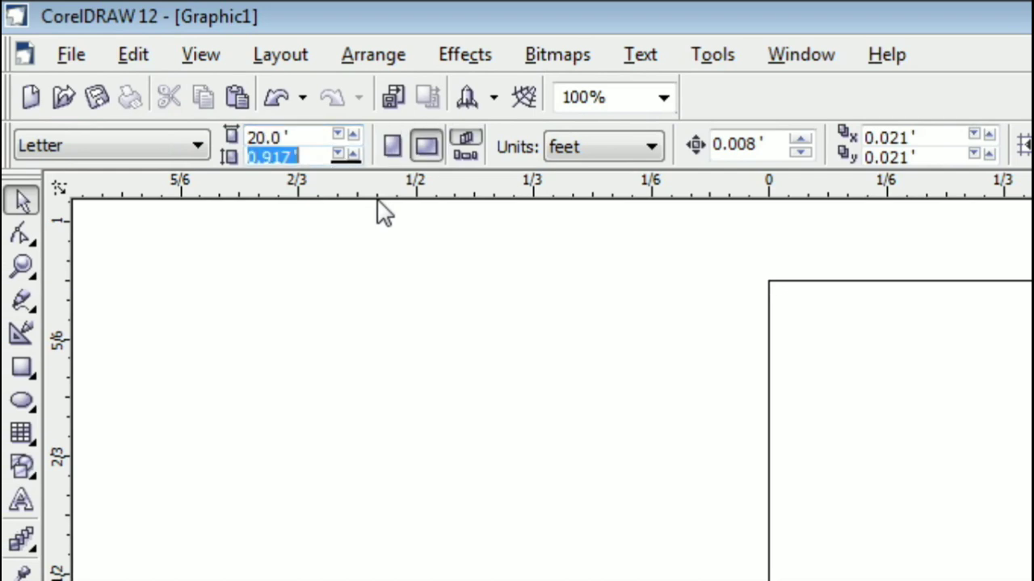
text(10)
key(Return)
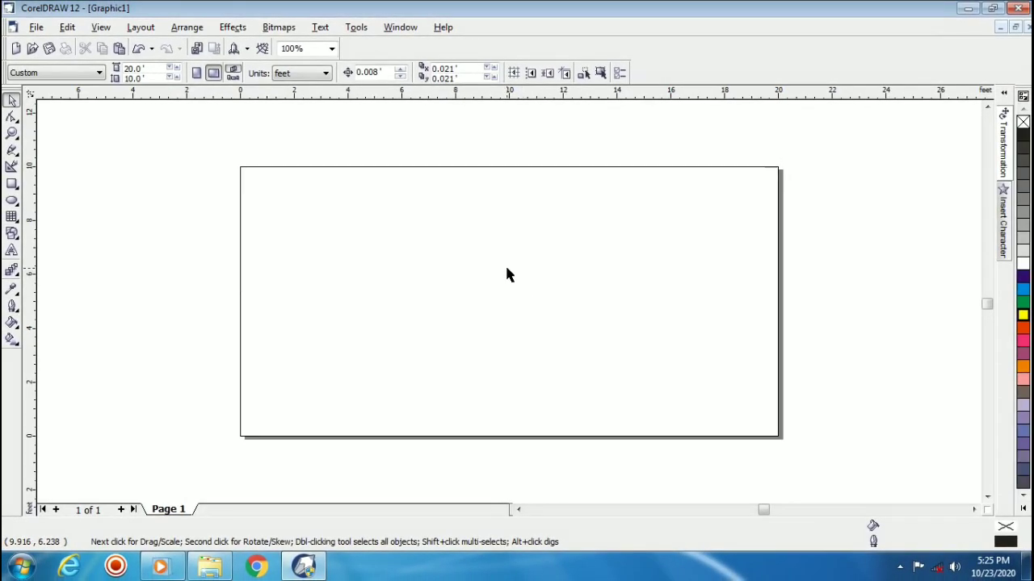
Create a rectangle matching the full page frame and fill it with Red
double_click(12, 184)
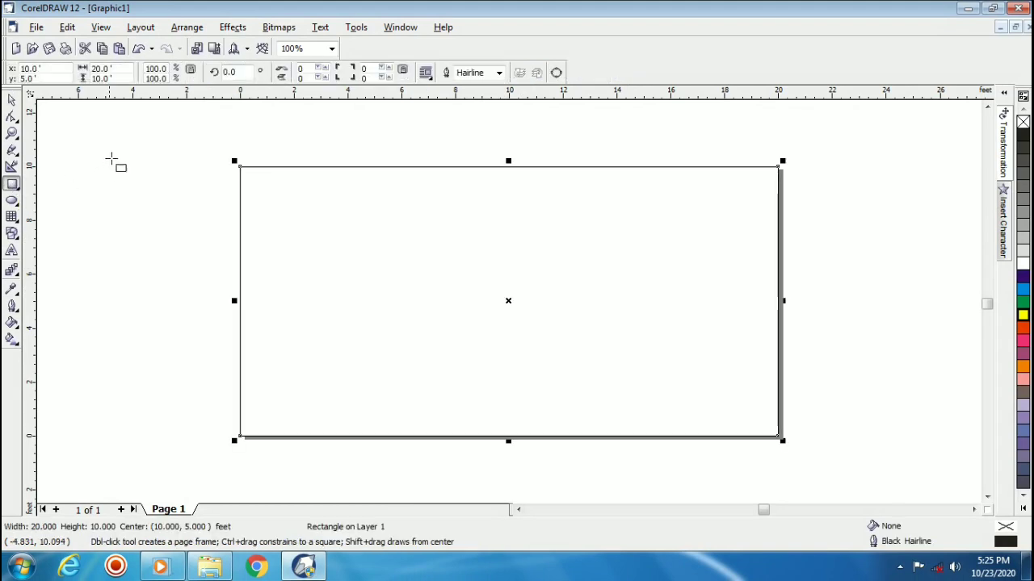
click(12, 100)
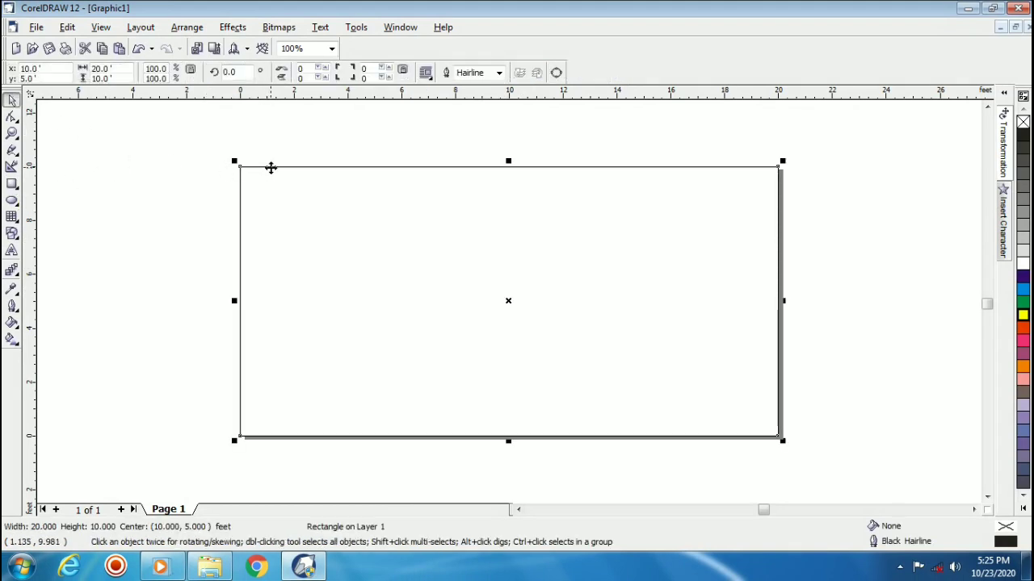
drag(271, 167, 319, 184)
key(Escape)
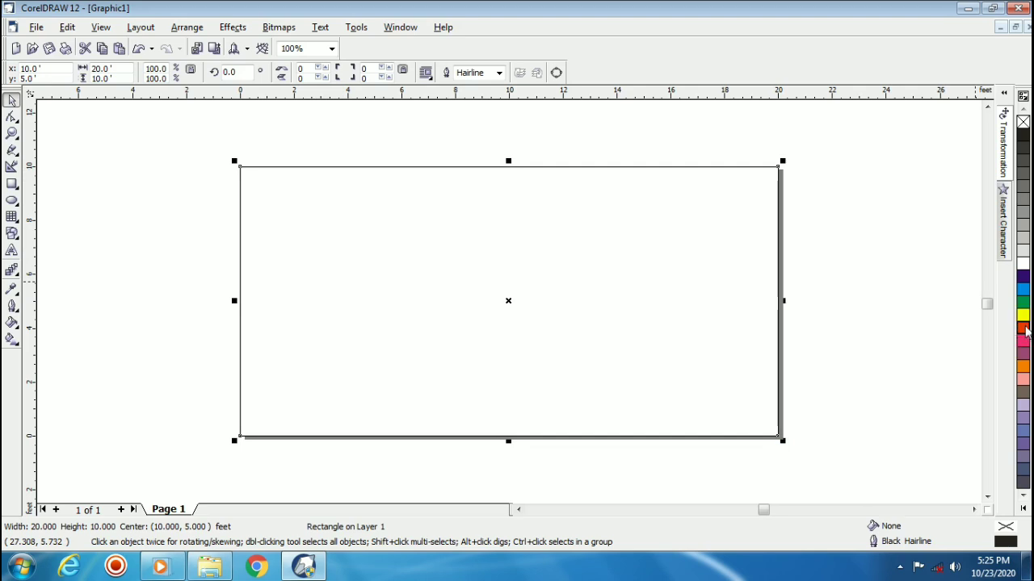
click(1022, 327)
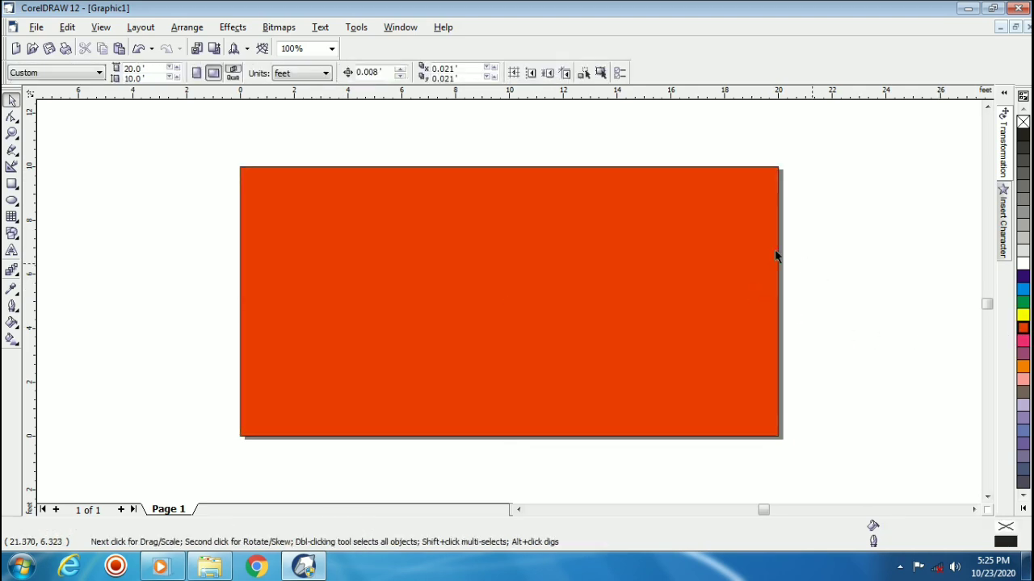
scroll(637, 186, down, 2)
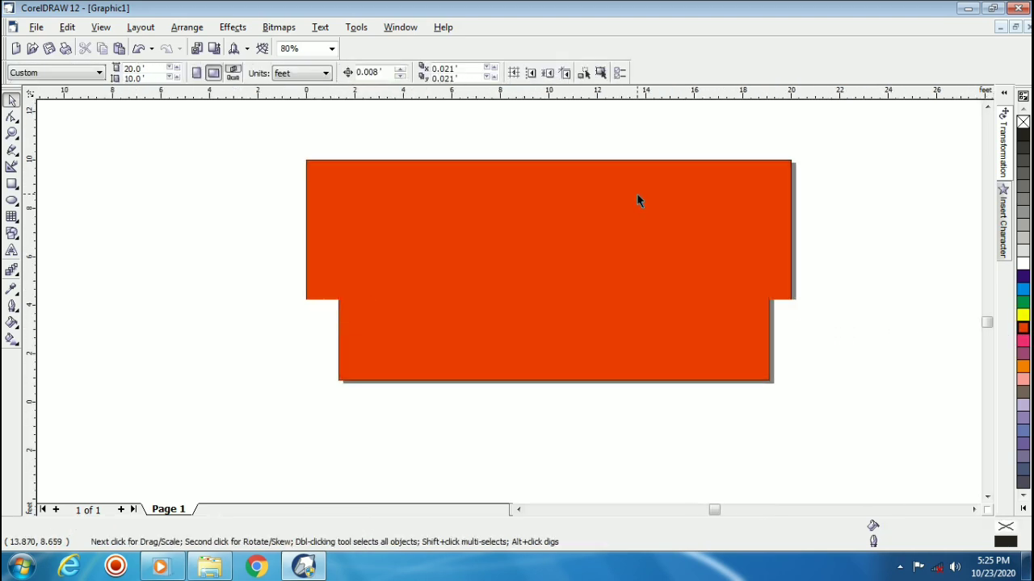
scroll(646, 200, up, 4)
scroll(666, 212, down, 4)
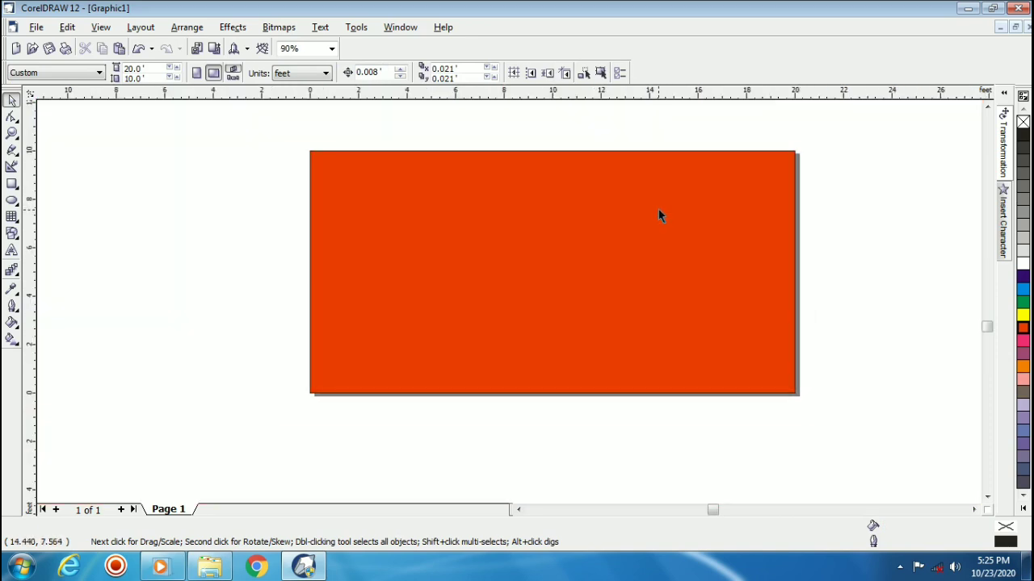
scroll(658, 215, down, 1)
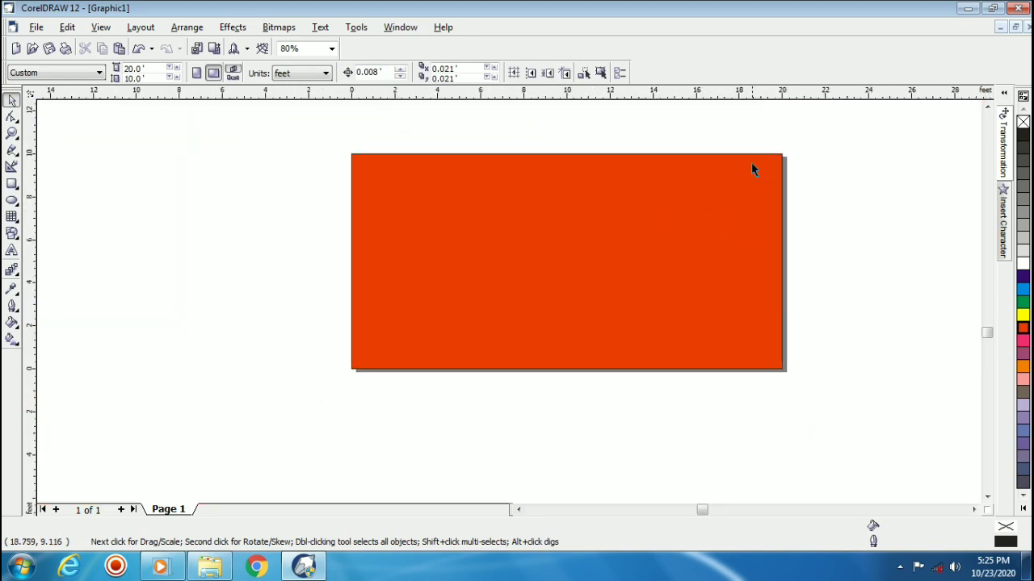
scroll(749, 161, up, 1)
scroll(755, 154, up, 1)
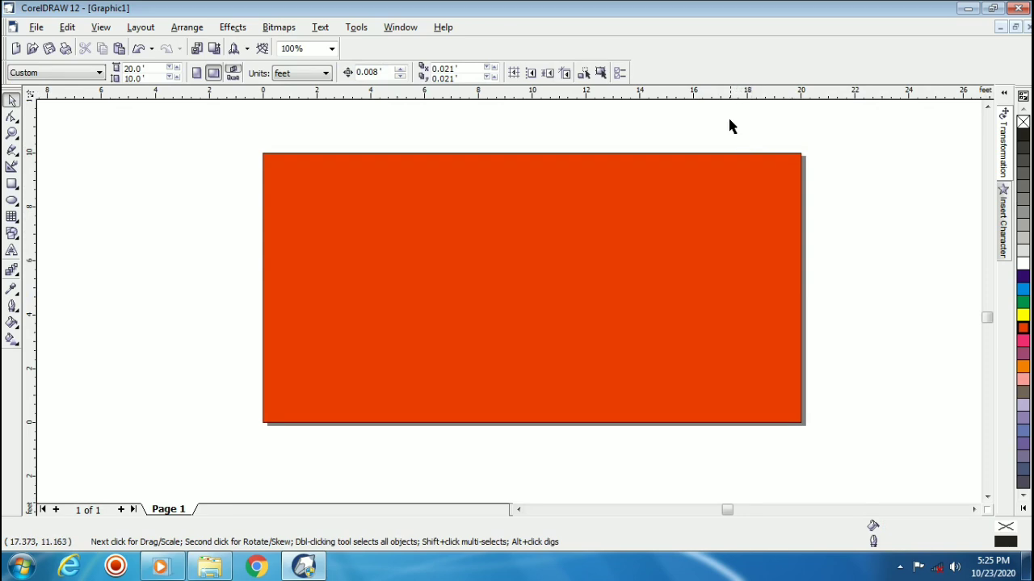
scroll(727, 121, up, 1)
scroll(725, 133, down, 1)
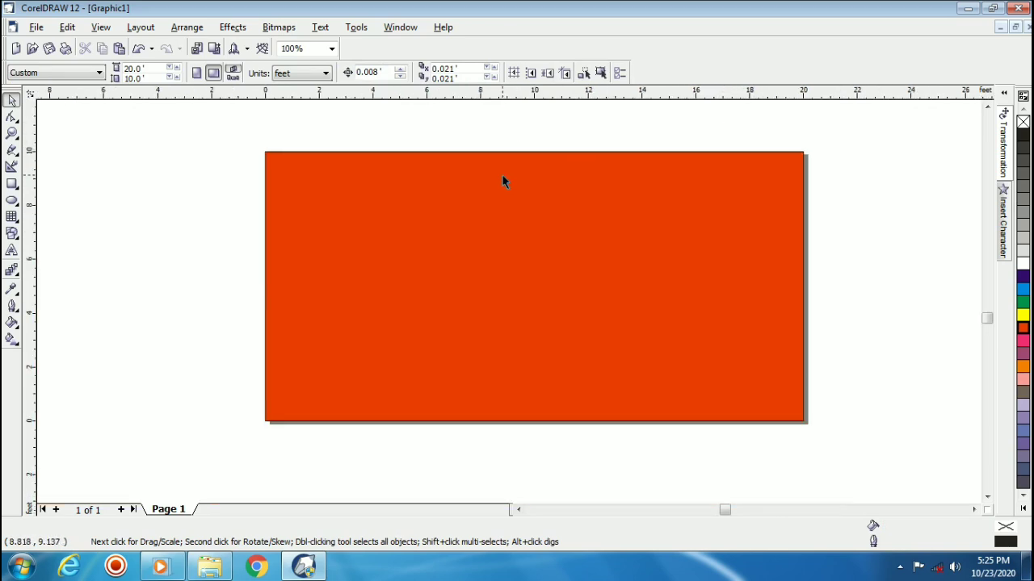
click(430, 185)
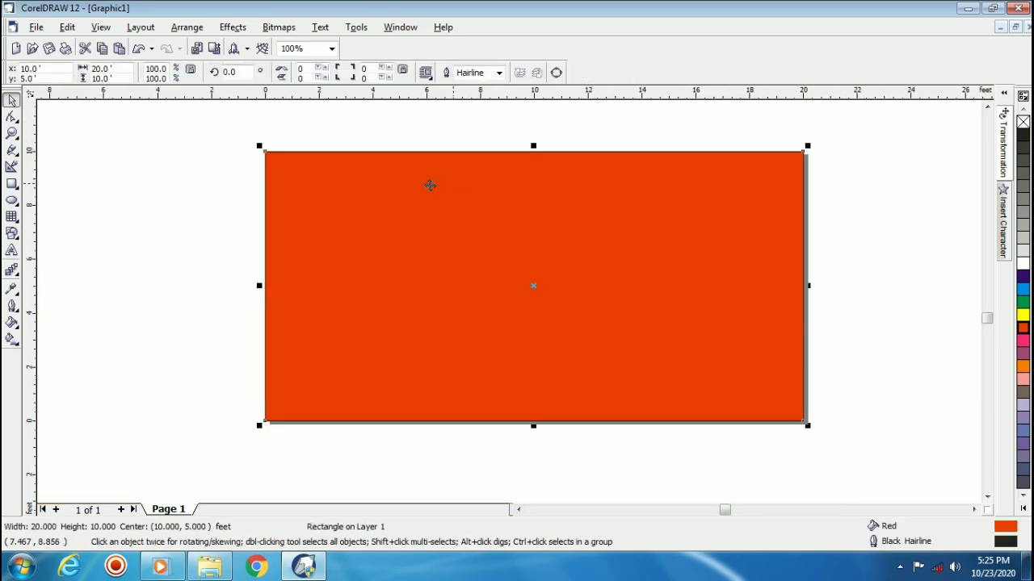
click(212, 200)
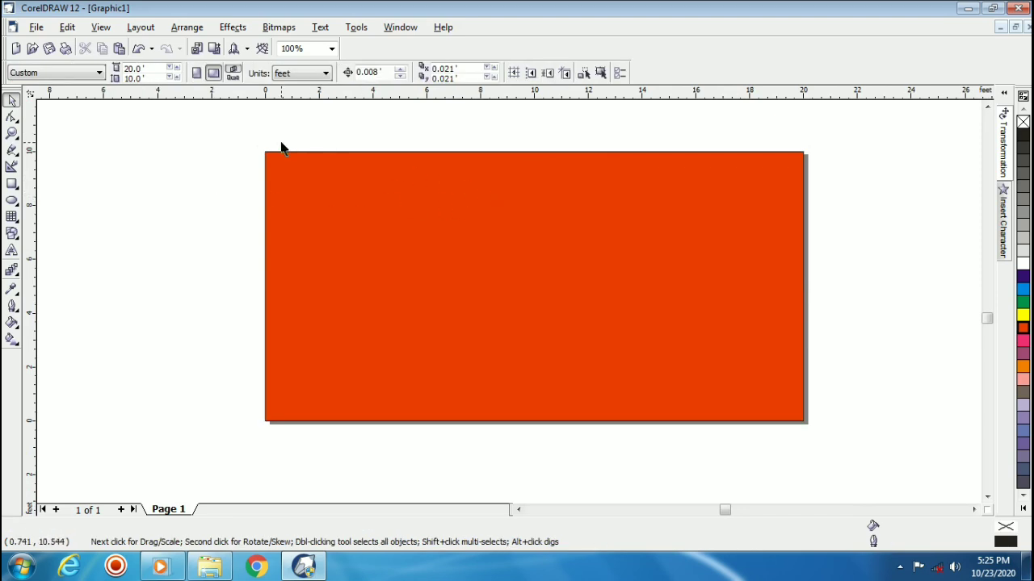
Import the chosen image files from the Desktop, including 51PgW1YaLvL.psd and the 59434957-abstract-soft-tone JPEG
click(37, 27)
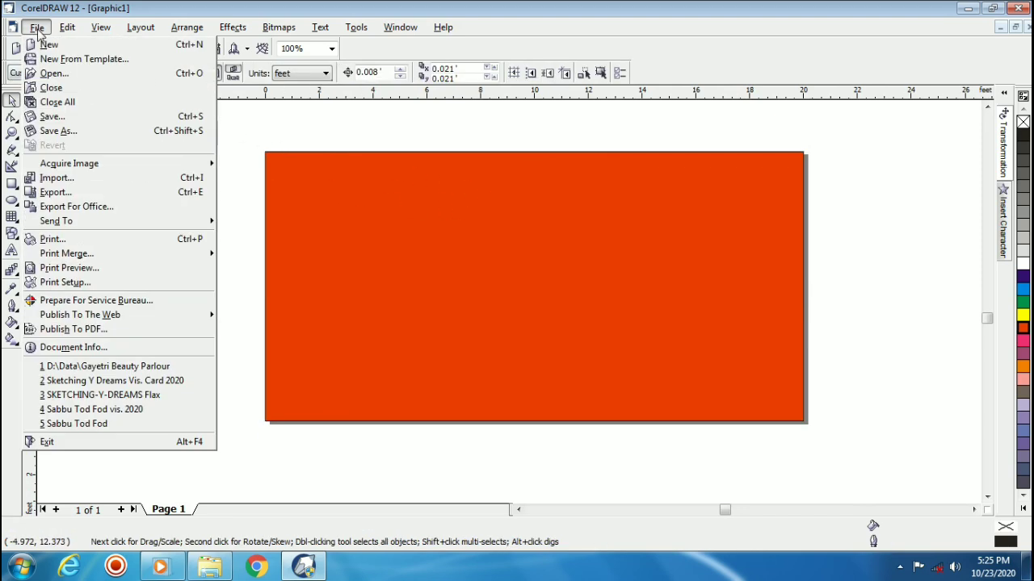
click(58, 177)
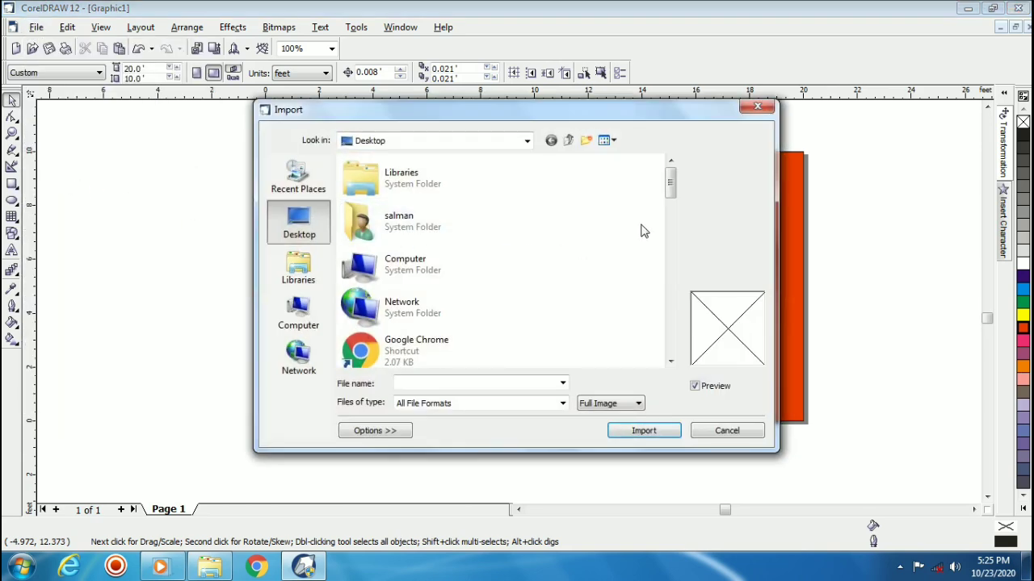
drag(673, 197, 669, 266)
scroll(669, 267, up, 2)
click(444, 234)
ctrl+click(412, 190)
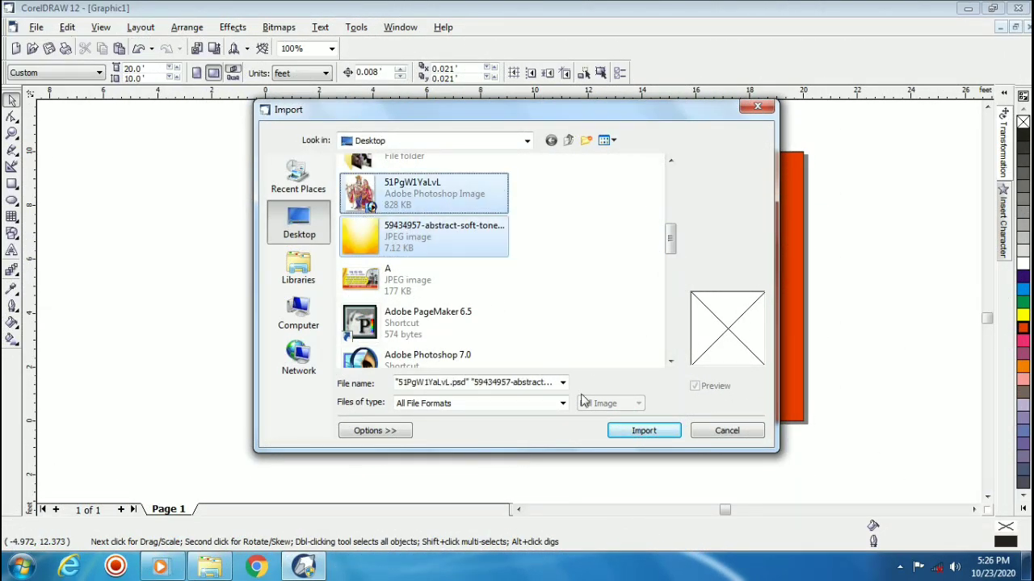
click(643, 430)
Place the imported pictures one by one on the empty area beside the red page rectangle
click(111, 198)
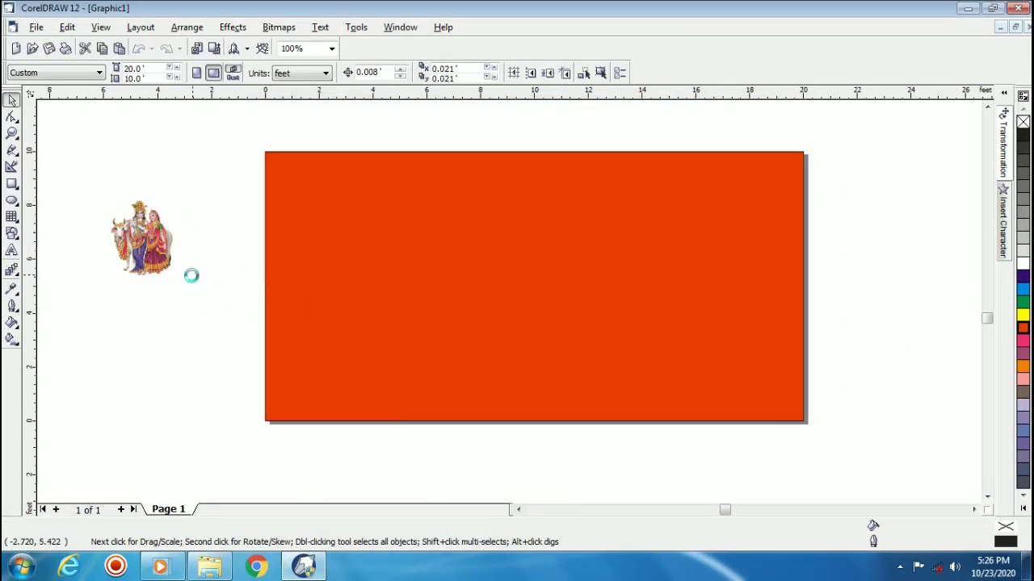
click(100, 275)
drag(163, 234, 229, 339)
click(92, 365)
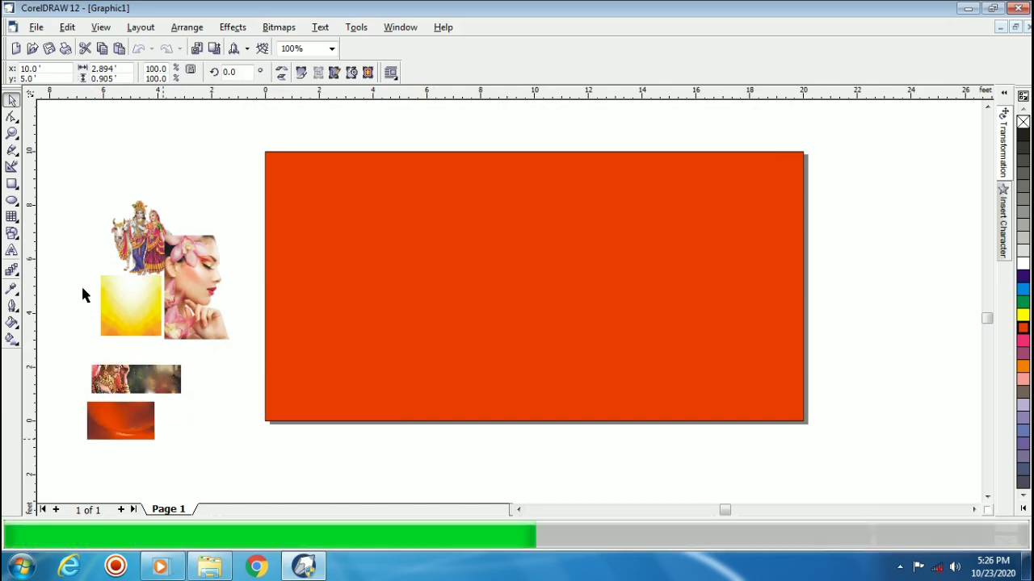
click(188, 427)
Enlarge the long-haired woman's portrait to about 9.66 by 10.31 feet and move it over the red rectangle's left edge
drag(141, 432, 467, 441)
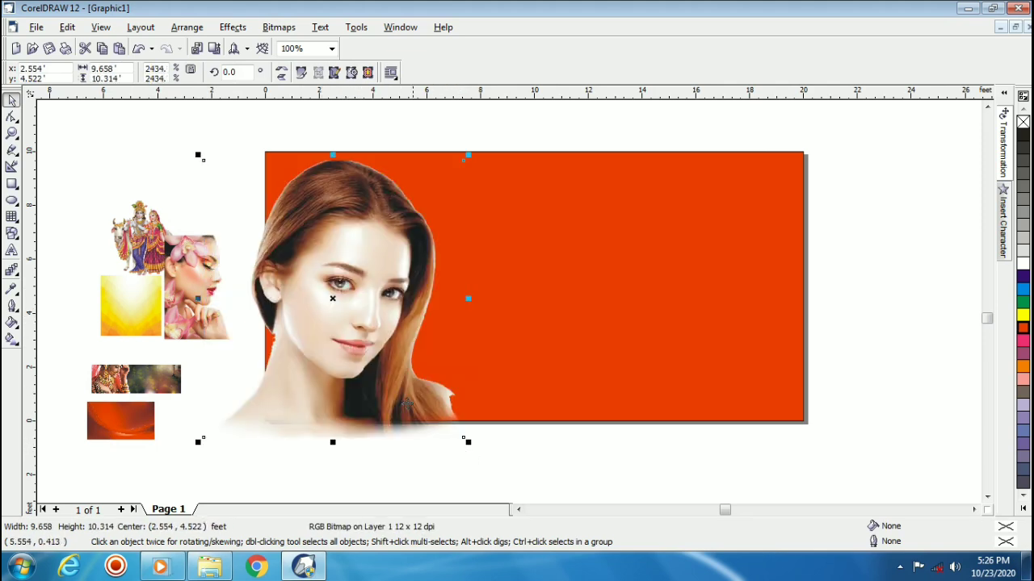
drag(405, 377, 410, 372)
drag(413, 333, 418, 338)
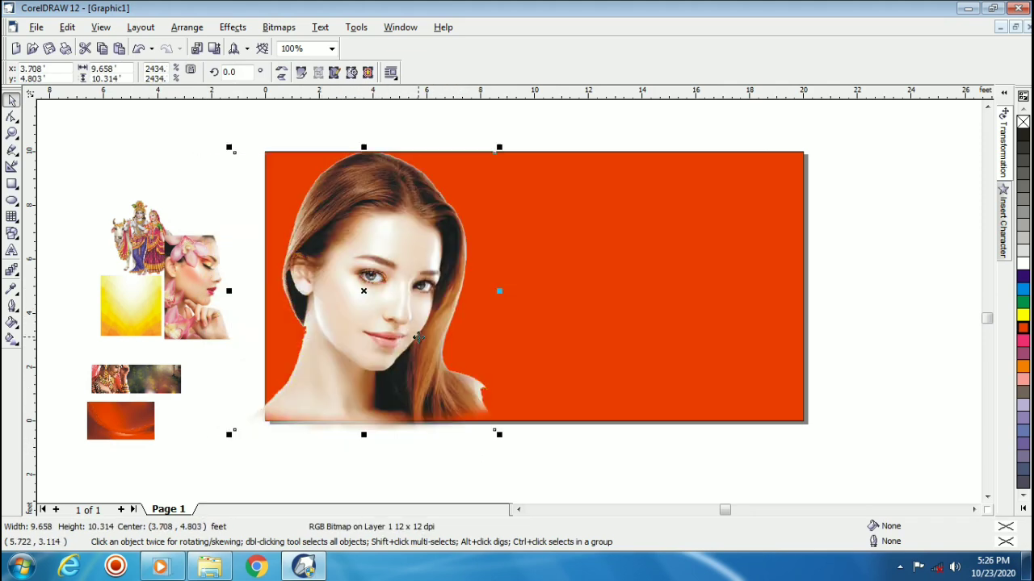
drag(421, 274, 350, 265)
PowerClip the portrait inside the red rectangle and reposition it in the container's left part, with its centre at about 3.33, 4.78 feet
click(234, 28)
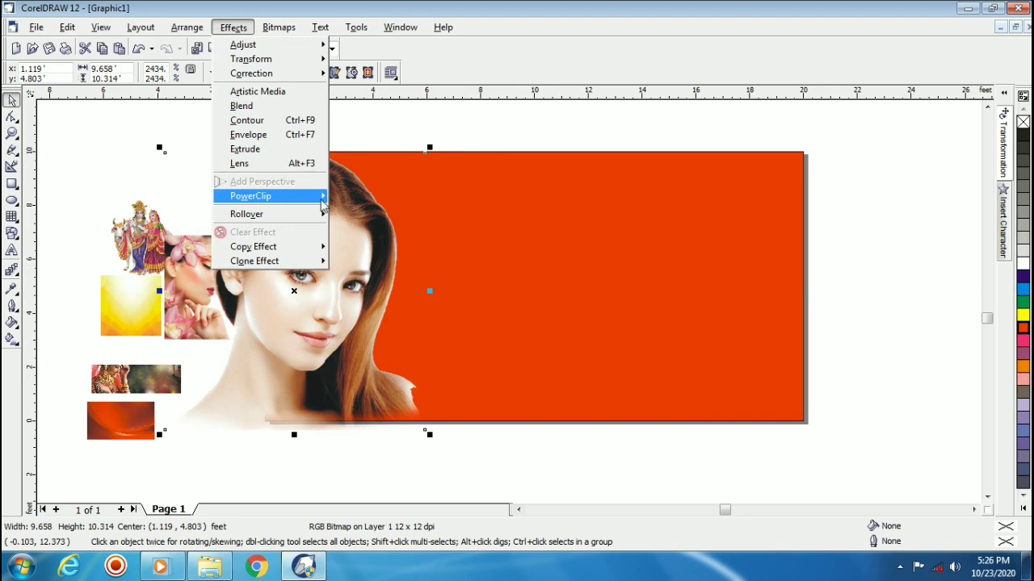
mouse_move(315, 195)
click(380, 203)
click(482, 204)
ctrl+click(549, 242)
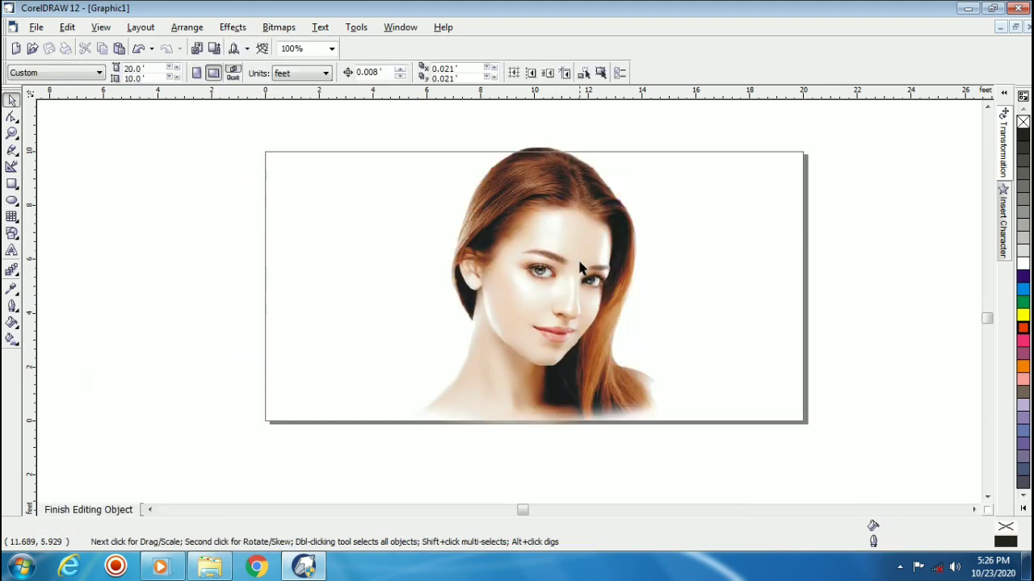
drag(565, 258, 409, 271)
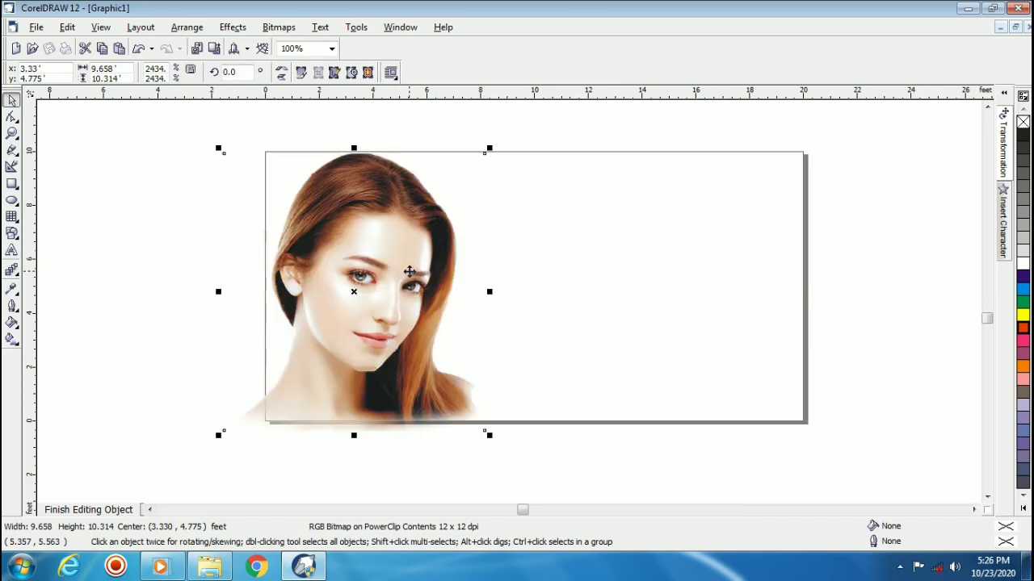
ctrl+click(581, 457)
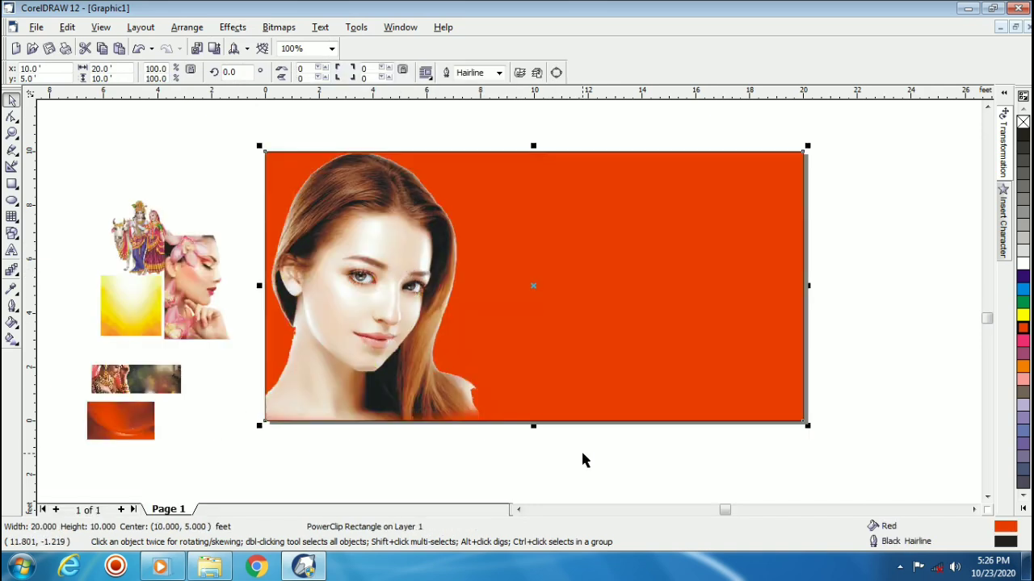
Add the two-line artistic text "ब्यूटी पार्लर" in black on the right half of the banner
click(12, 252)
click(566, 235)
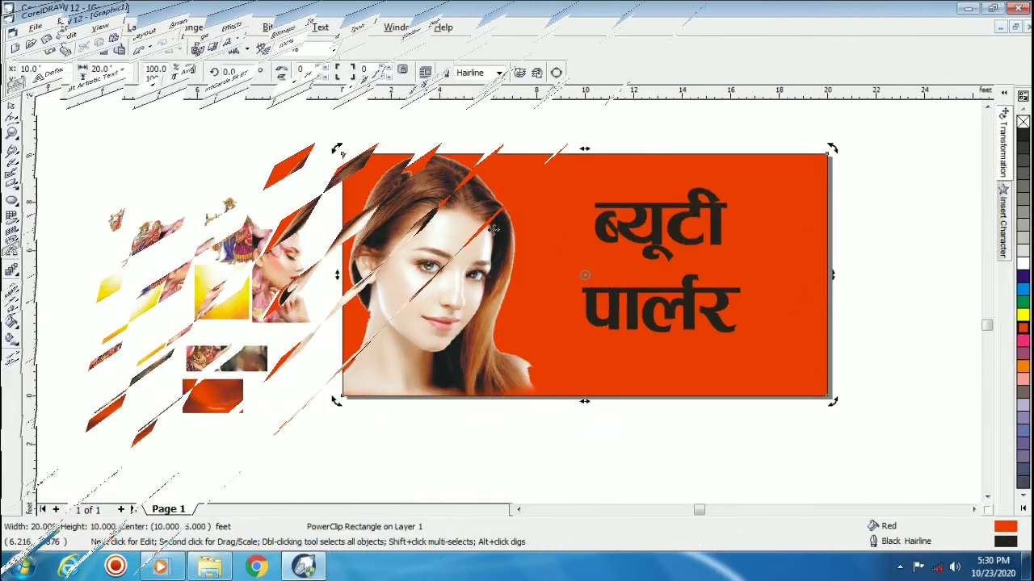
click(319, 164)
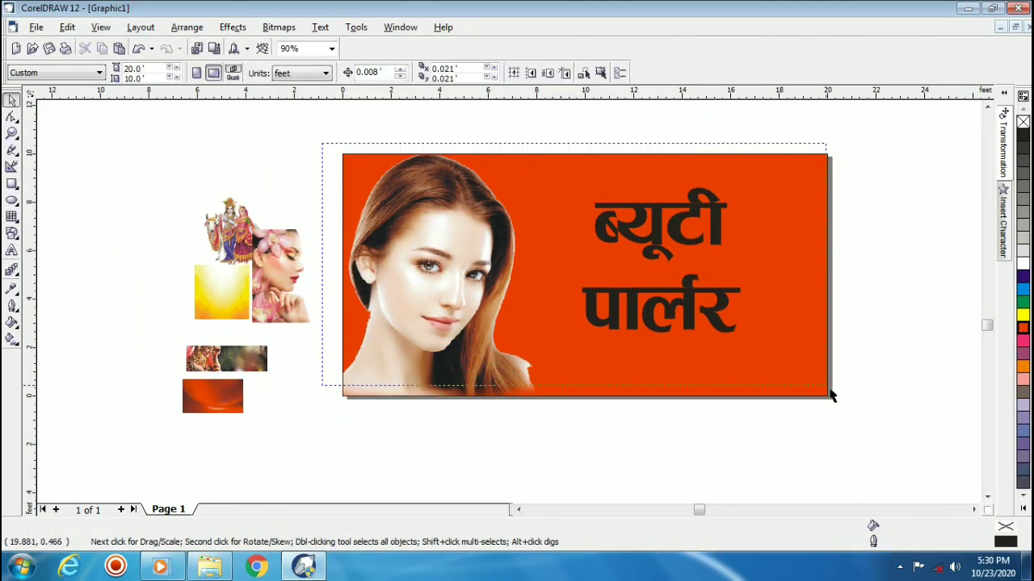
drag(832, 396, 860, 416)
click(875, 417)
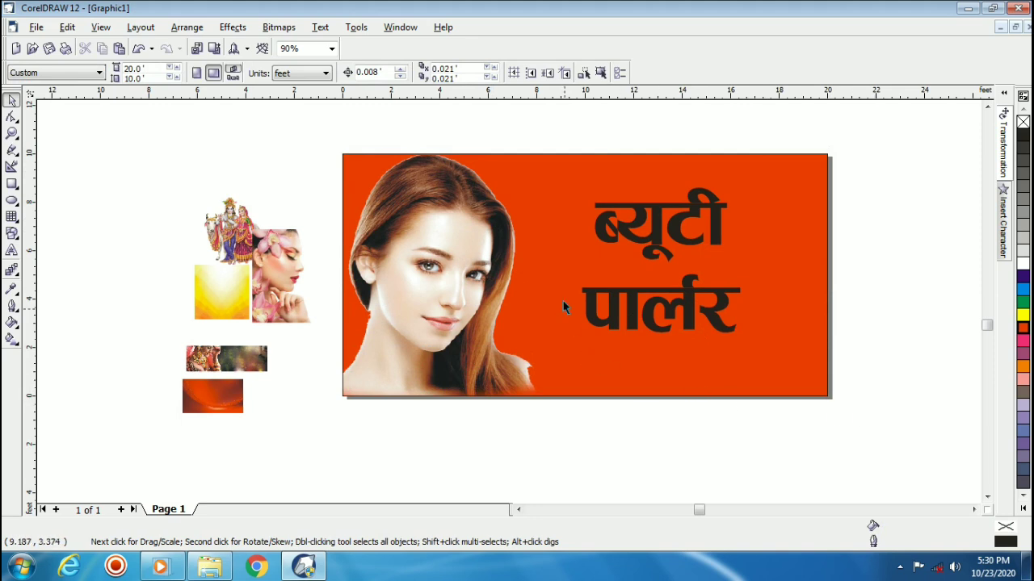
Delete the woman's portrait from the red rectangle's PowerClip contents and finish editing the container
click(523, 213)
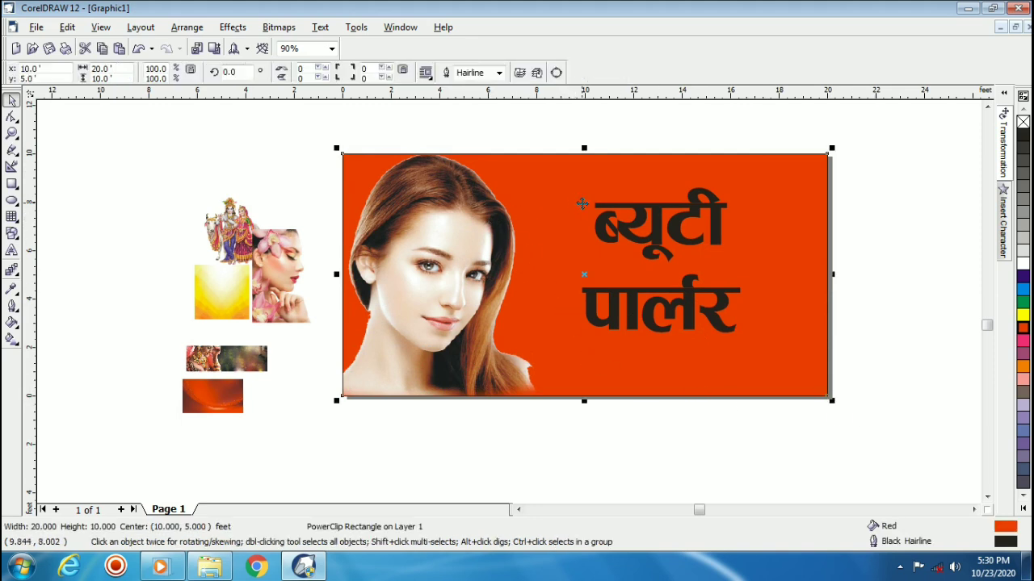
ctrl+click(582, 203)
click(543, 270)
key(Delete)
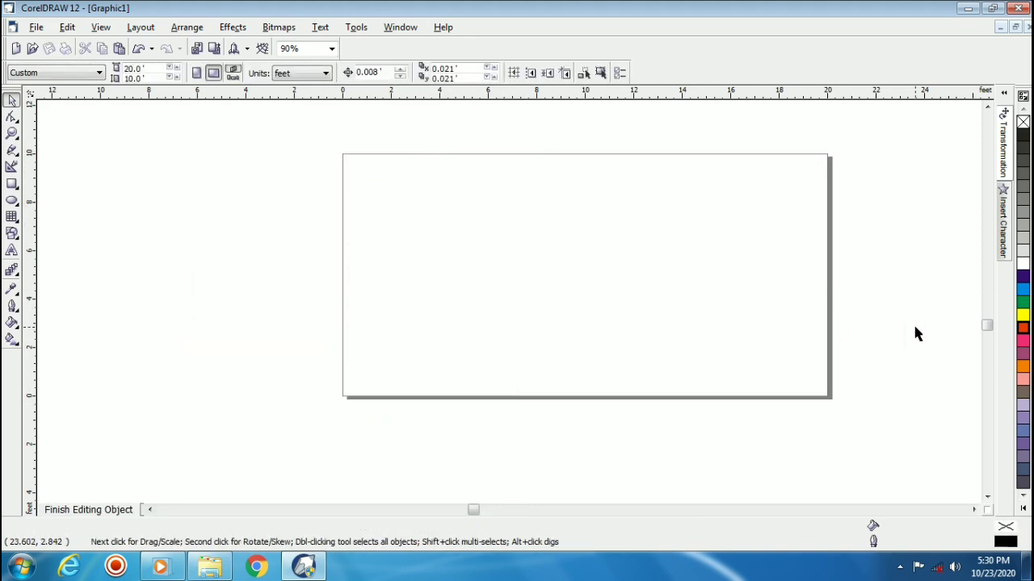
ctrl+click(914, 328)
Enlarge the bride picture to about 32.07 by 10.03 feet, PowerClip it inside the red rectangle and fit it to the banner's left edge
drag(254, 363, 882, 477)
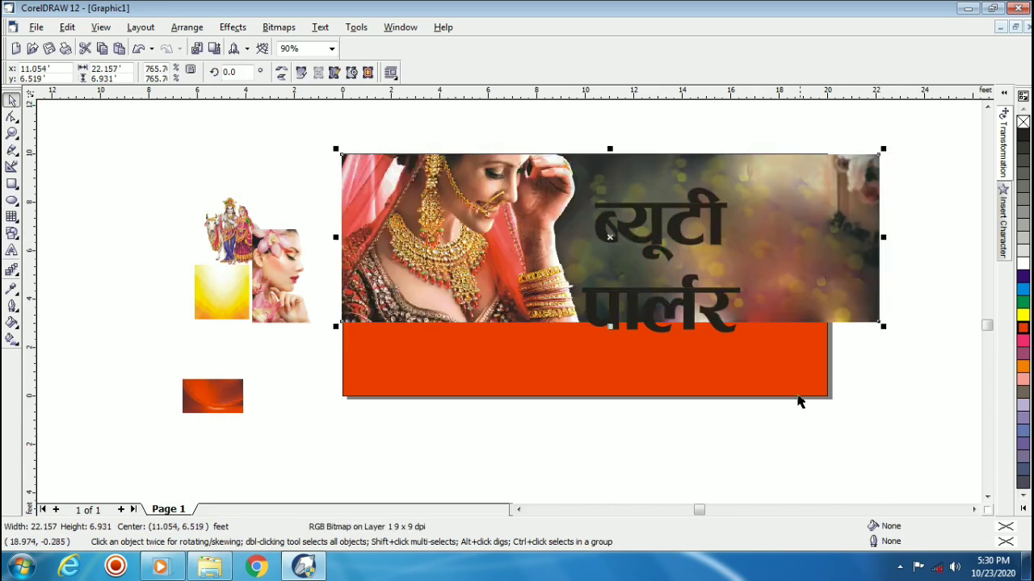
drag(883, 330, 935, 391)
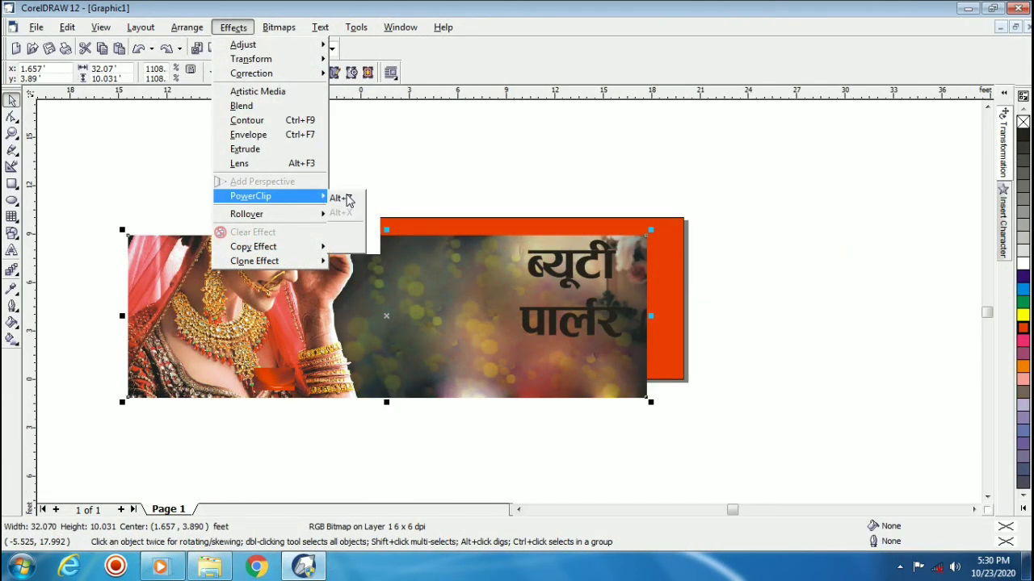
click(346, 197)
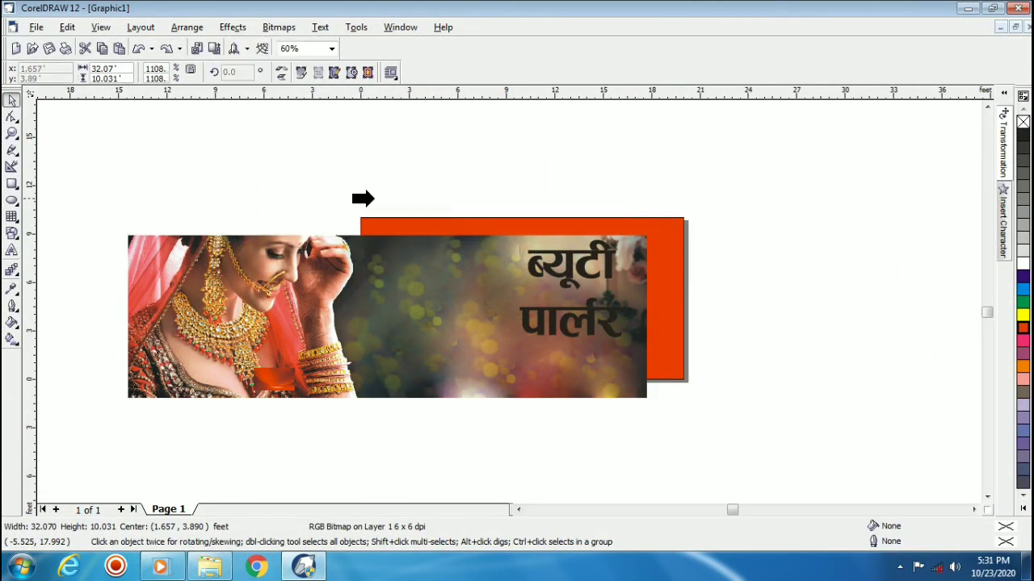
click(431, 224)
ctrl+click(450, 312)
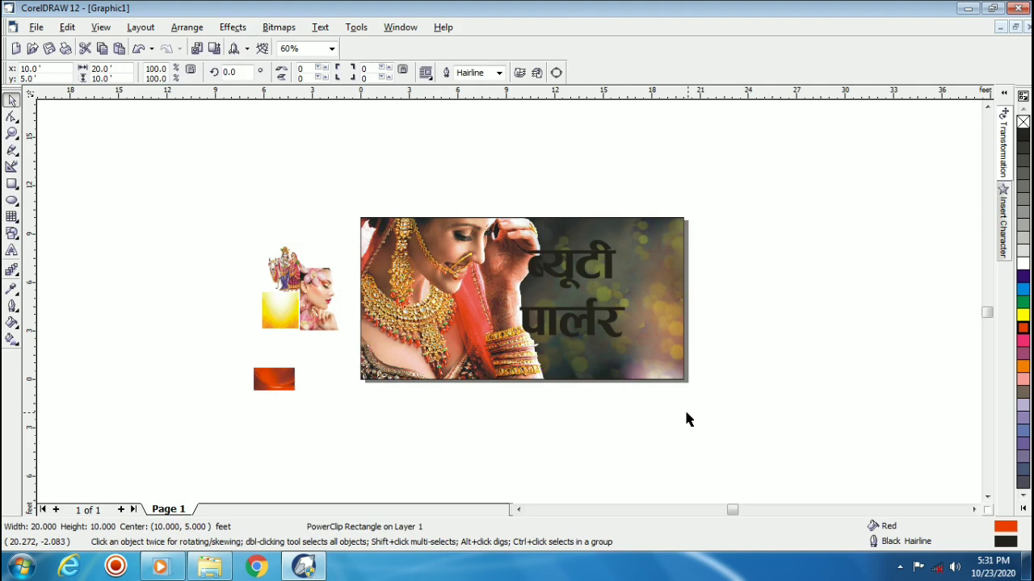
click(686, 413)
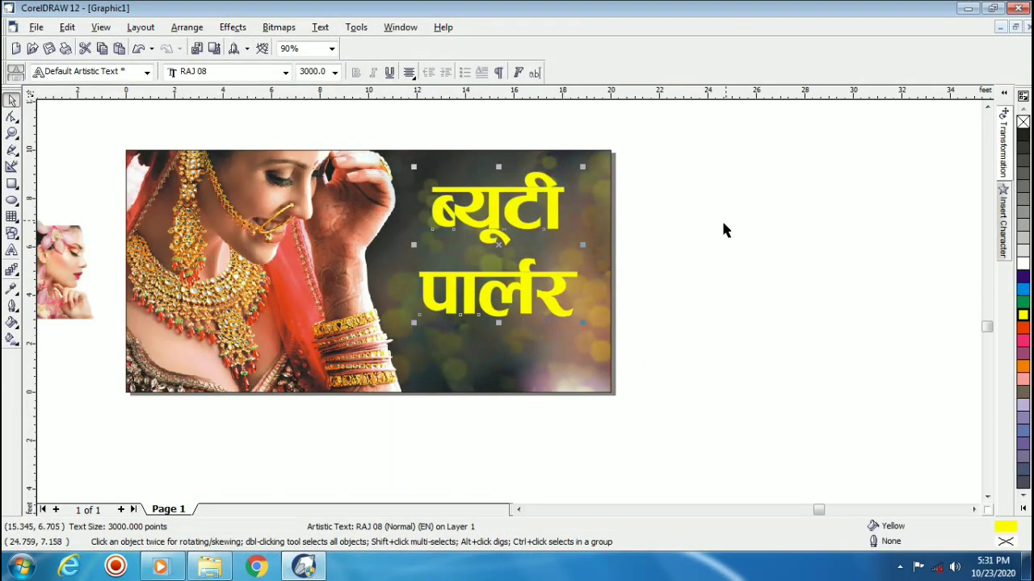
Deselect the title text and set the drawing units to inches
scroll(722, 230, down, 1)
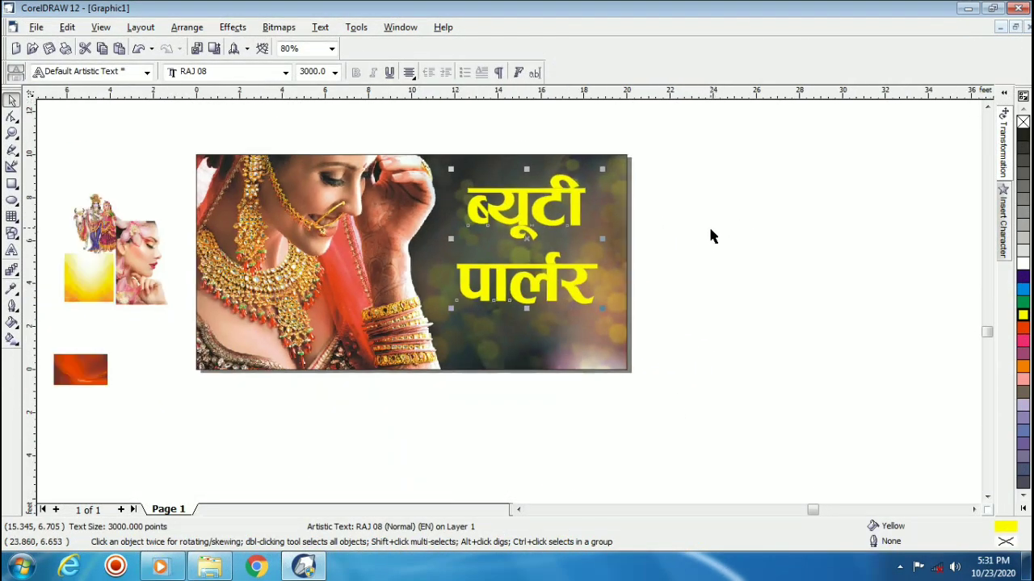
click(401, 252)
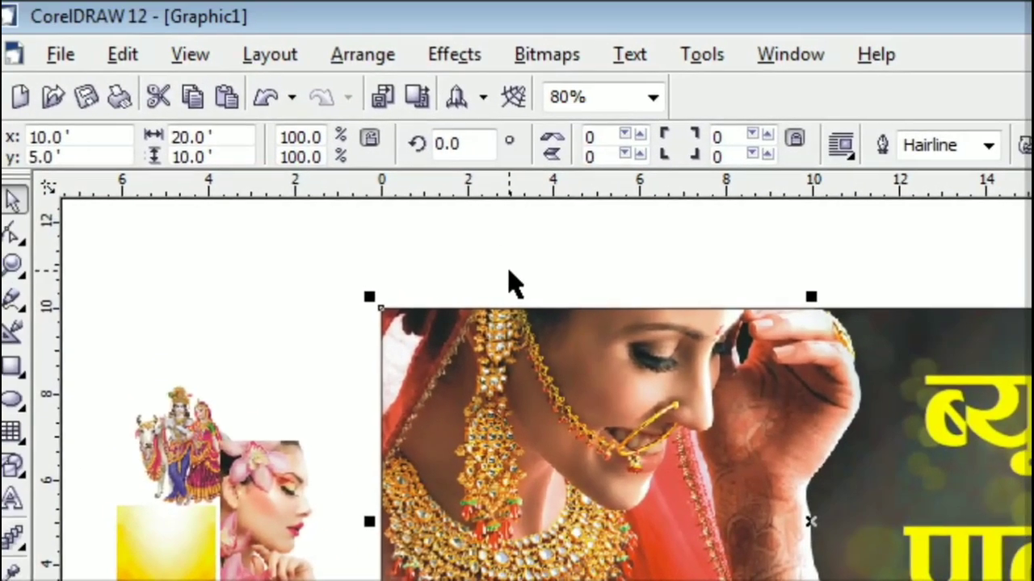
click(267, 141)
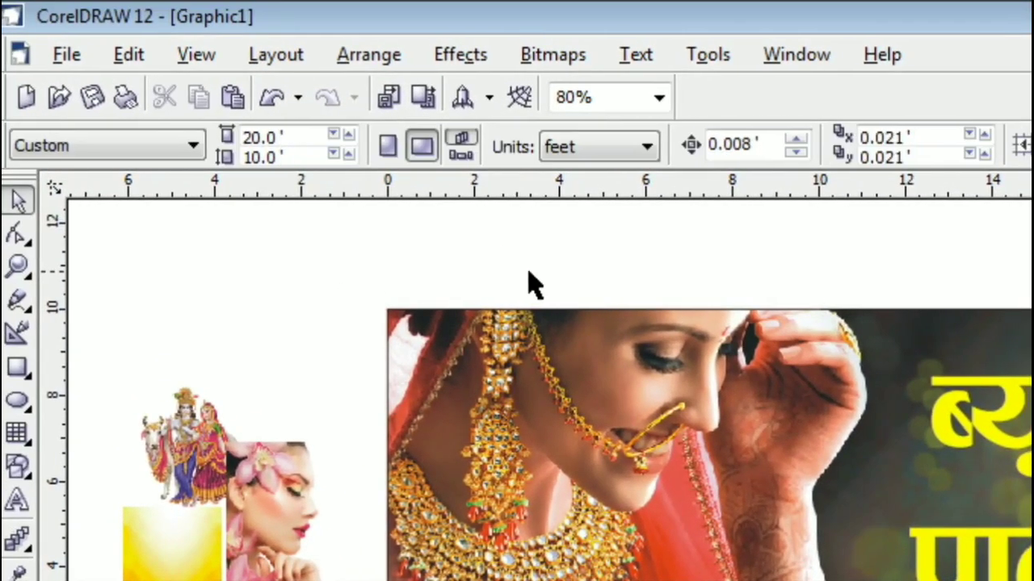
click(636, 146)
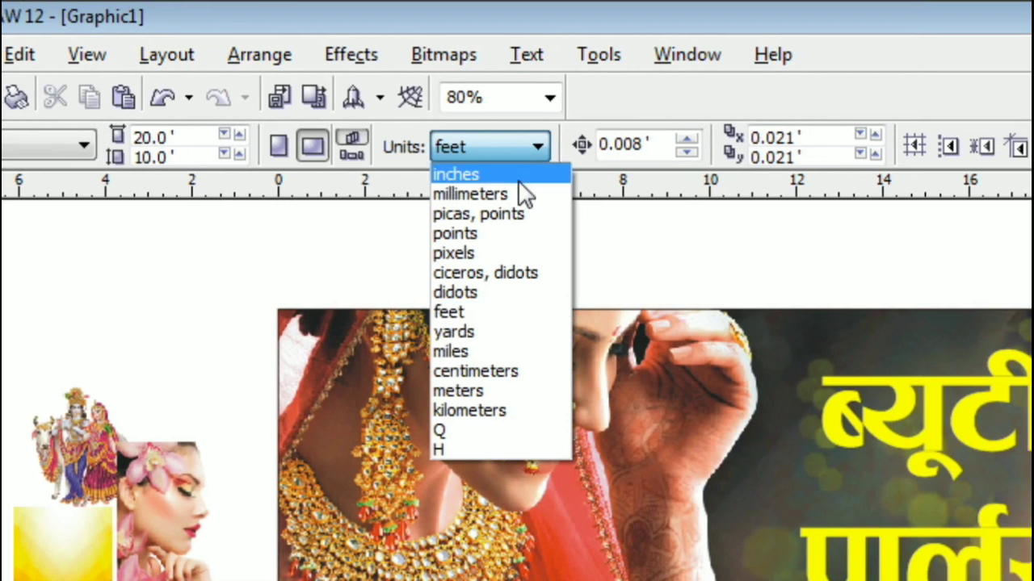
click(518, 176)
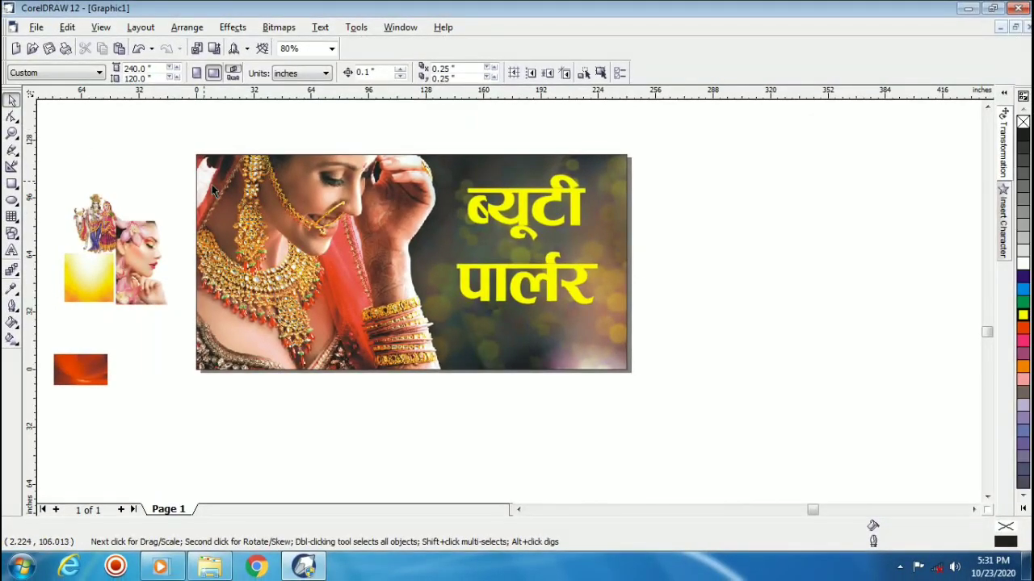
Move the bride background rectangle and the yellow "ब्यूटी पार्लर" text off the page, beyond its right edge
click(214, 190)
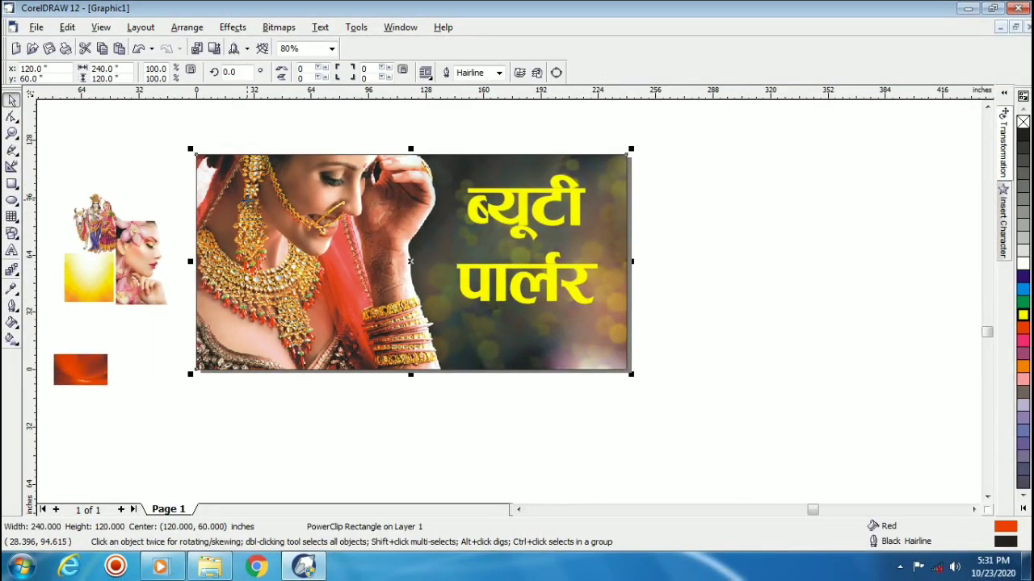
drag(214, 190, 677, 191)
click(553, 201)
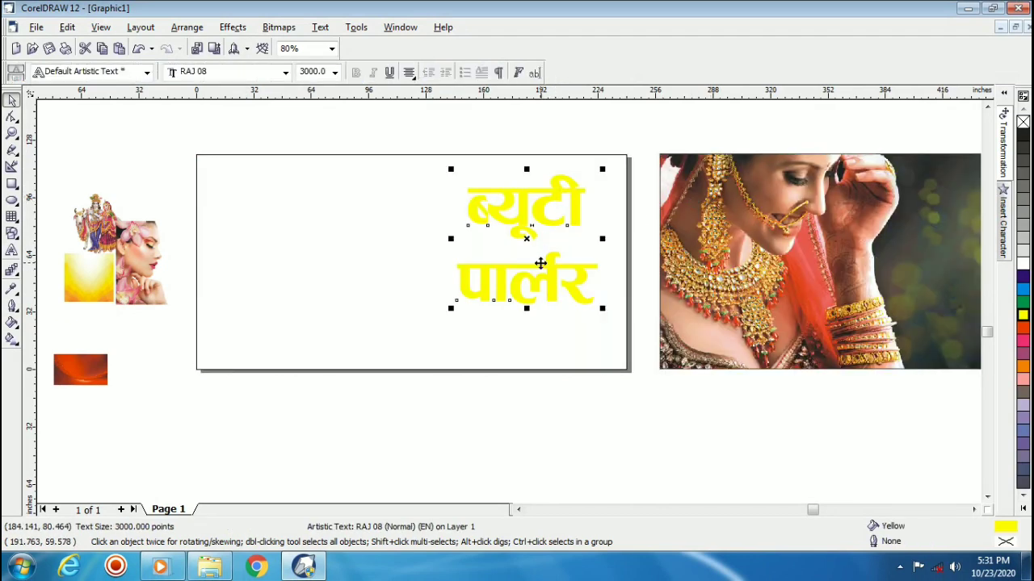
drag(869, 299, 871, 301)
click(551, 313)
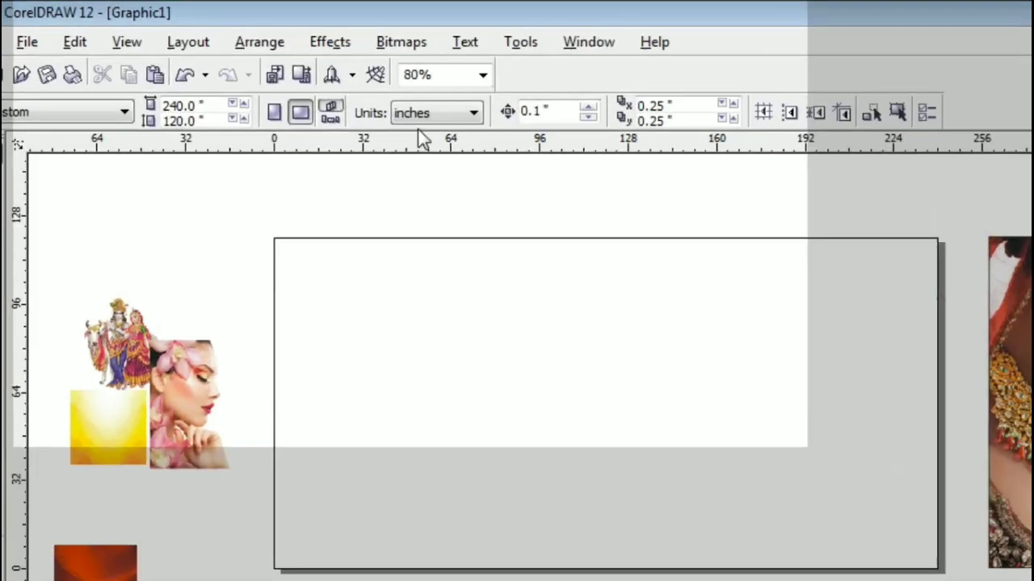
Set the drawing units to feet and the page size to 10 feet wide by 5 feet high
click(303, 73)
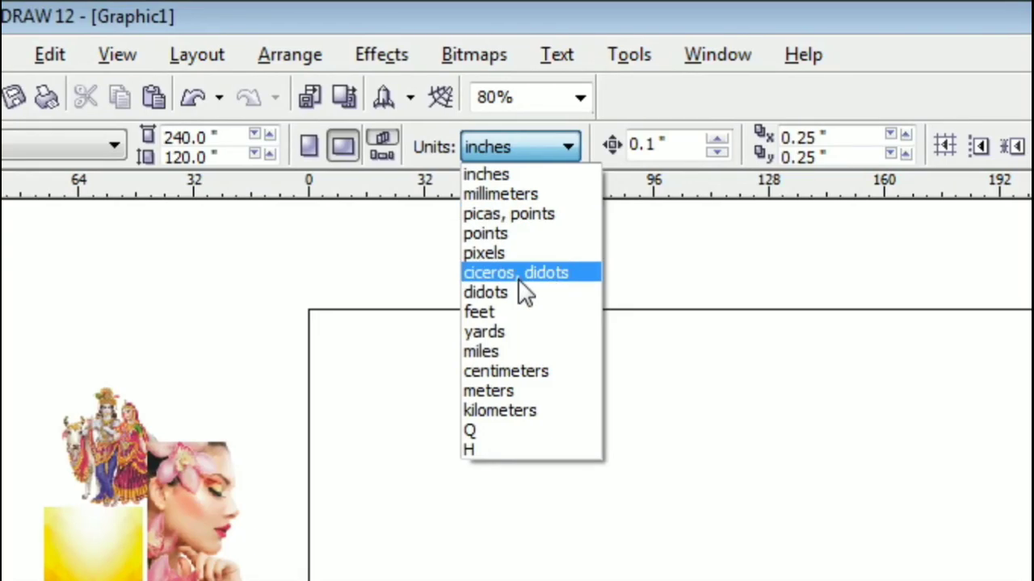
click(525, 311)
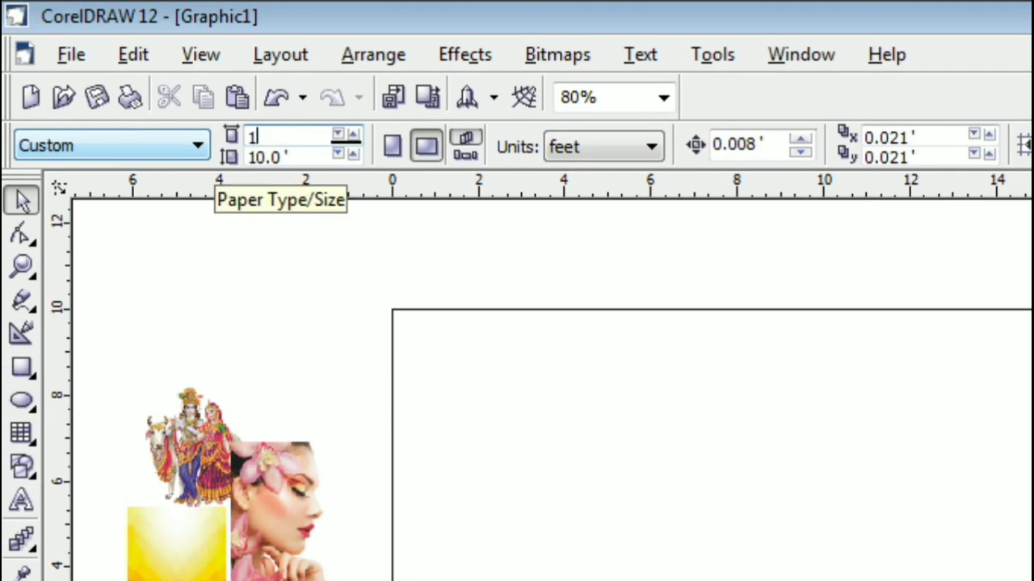
text(10.0)
key(Return)
key(Tab)
text(5)
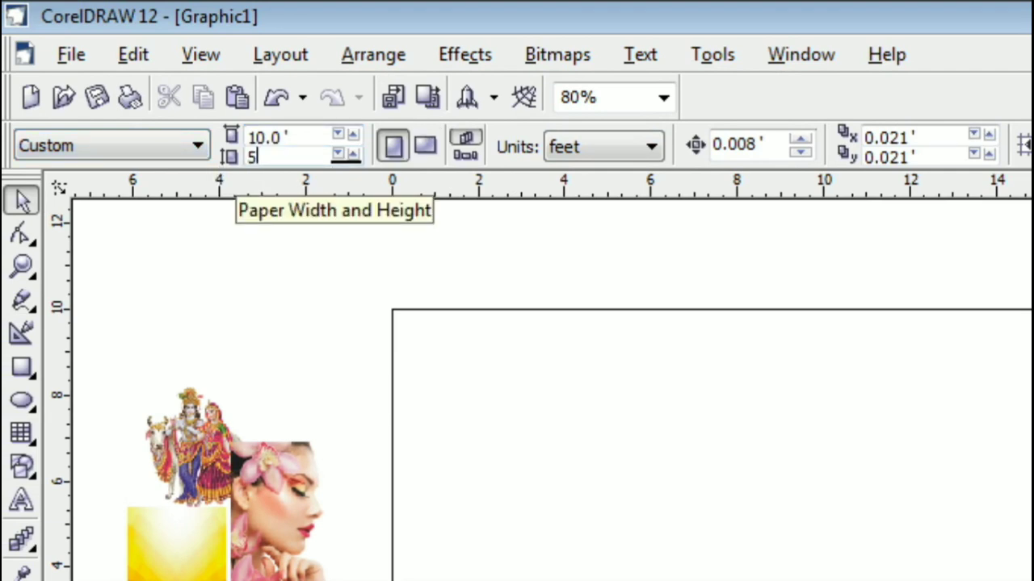
key(Return)
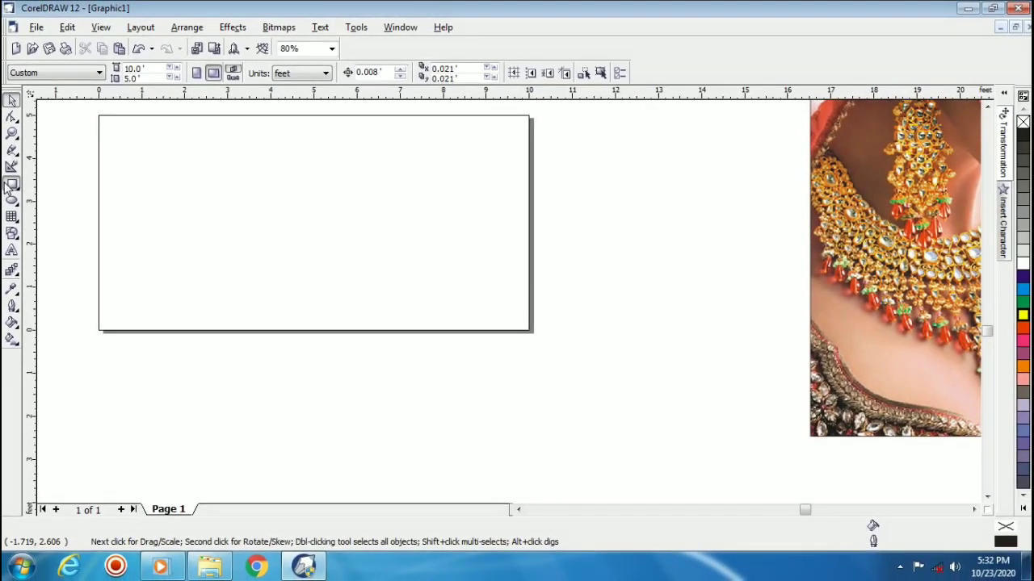
Create a page-frame rectangle matching the 10 by 5 foot page
double_click(12, 185)
scroll(560, 315, down, 1)
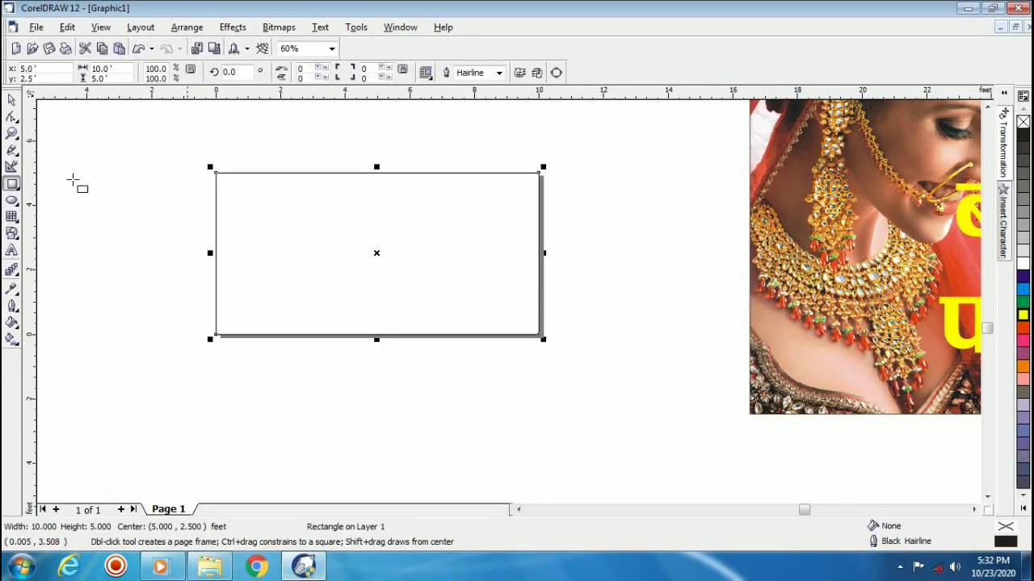
click(12, 98)
Enlarge the yellow gradient picture to about 13.35 by 5.18 feet and move it partly off the page's left edge
scroll(743, 189, down, 1)
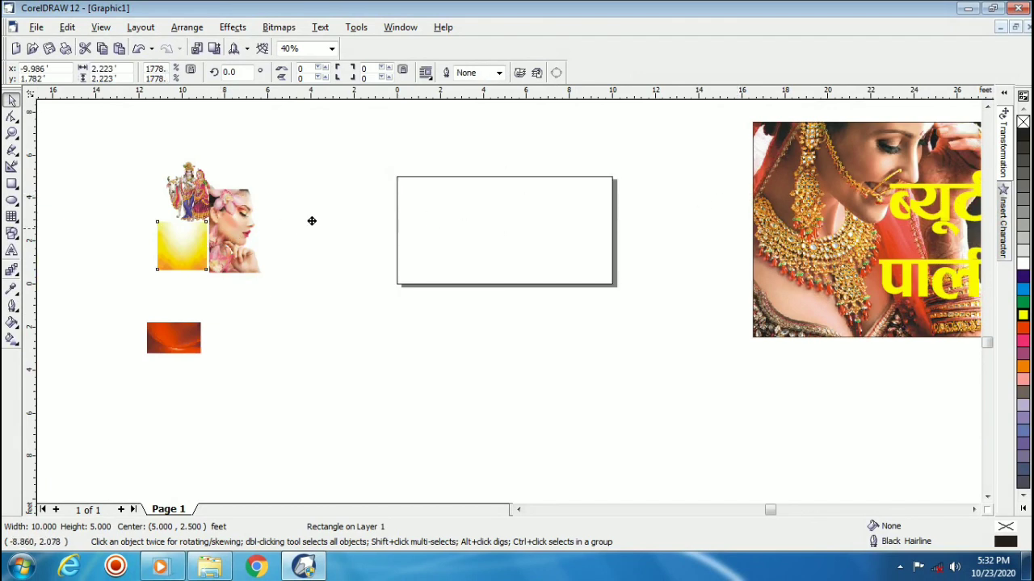
drag(312, 220, 547, 242)
drag(443, 231, 476, 277)
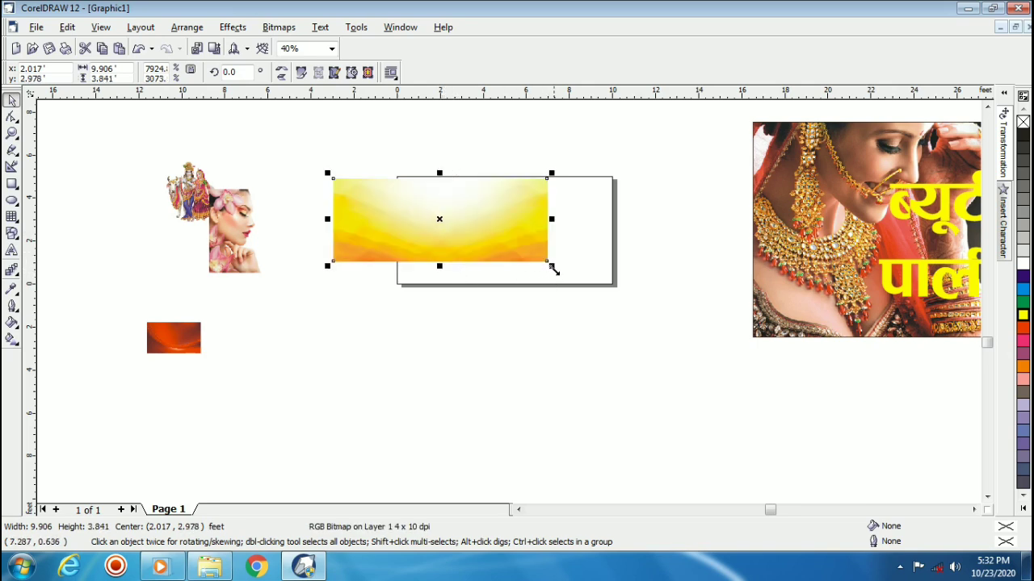
drag(552, 269, 631, 300)
drag(573, 242, 439, 242)
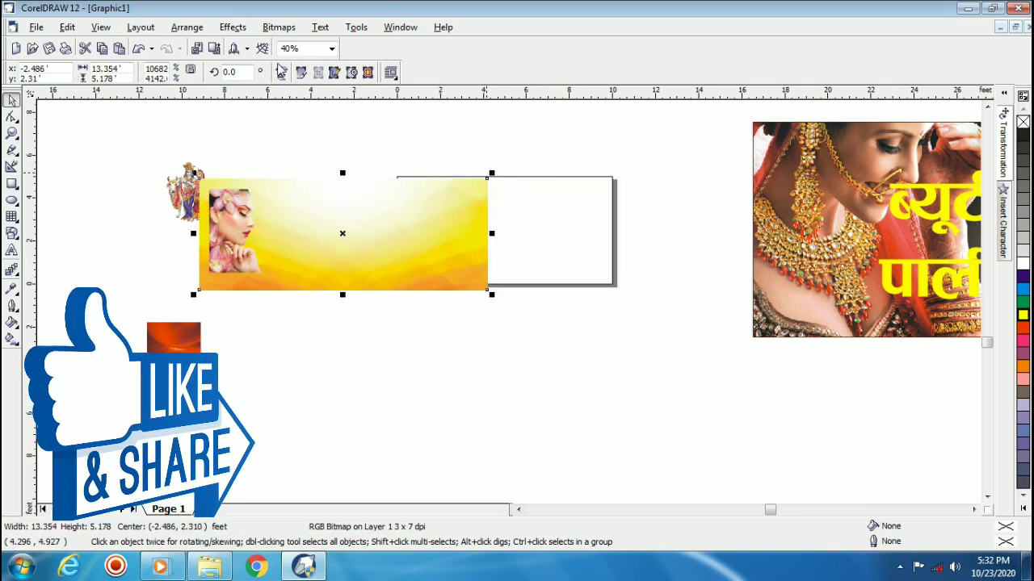
PowerClip the yellow gradient picture inside the 10 by 5 foot page rectangle
click(233, 27)
mouse_move(283, 196)
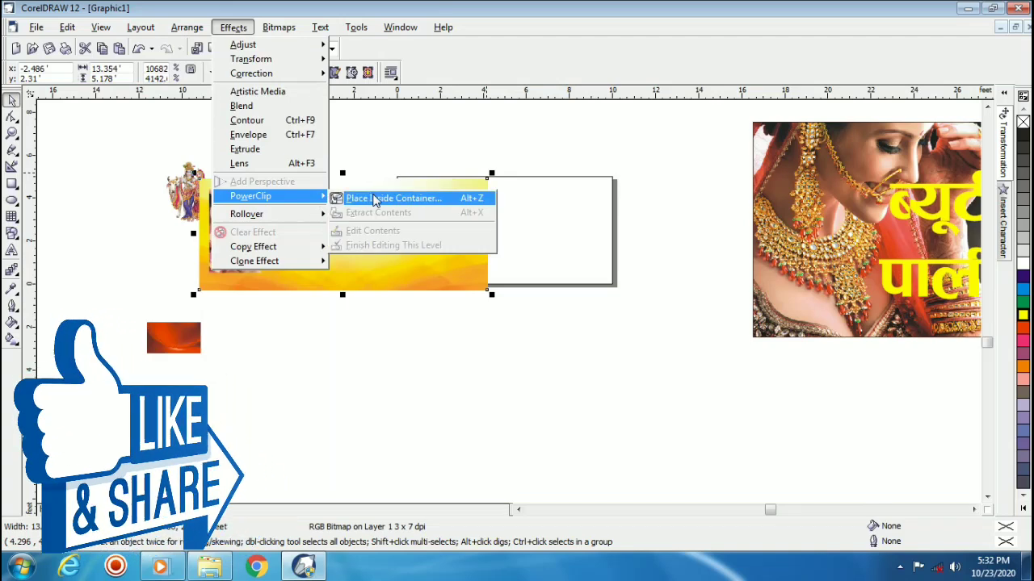
click(374, 197)
click(510, 182)
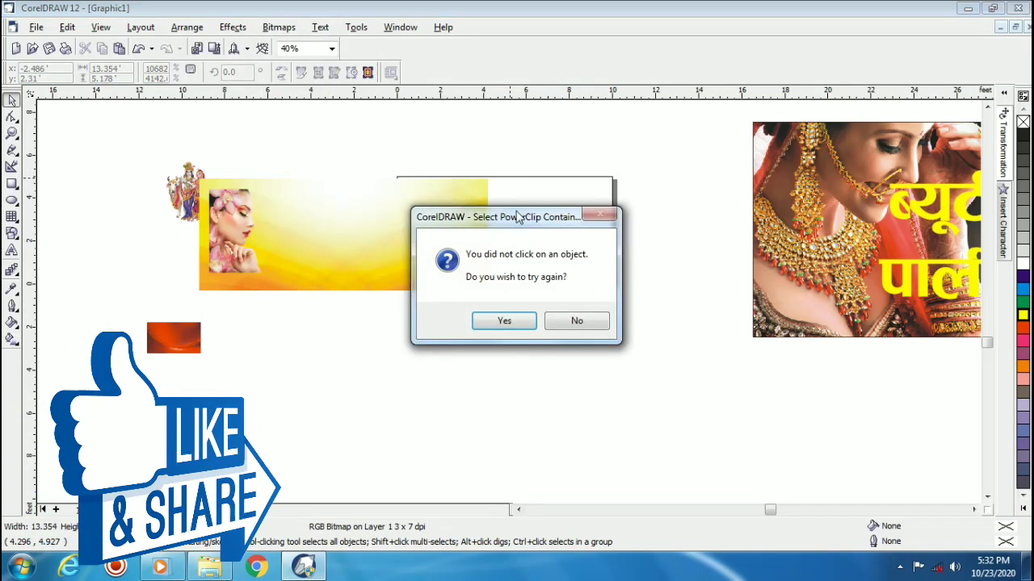
click(526, 323)
click(544, 178)
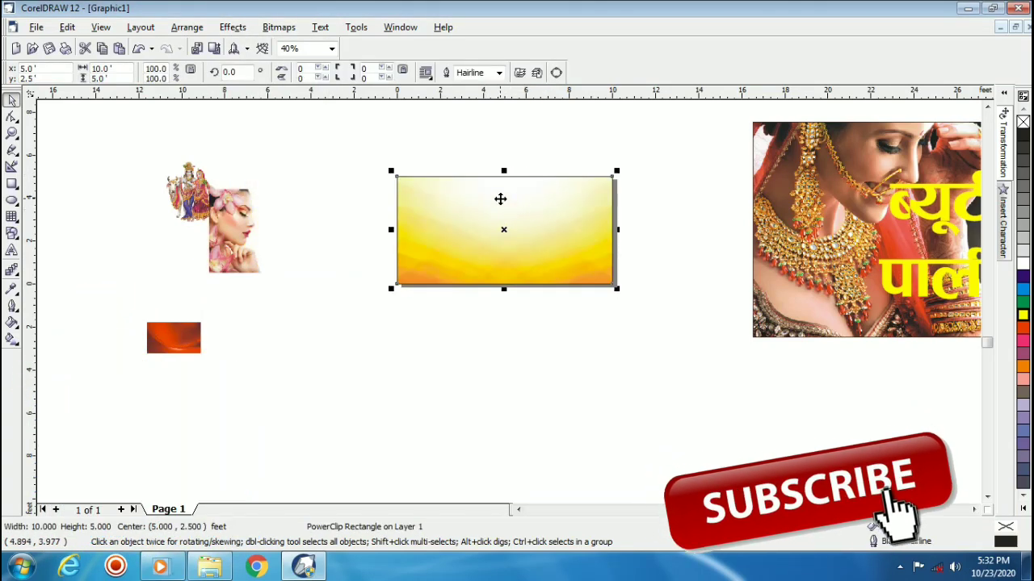
scroll(500, 199, up, 1)
click(556, 231)
ctrl+click(573, 241)
ctrl+click(714, 274)
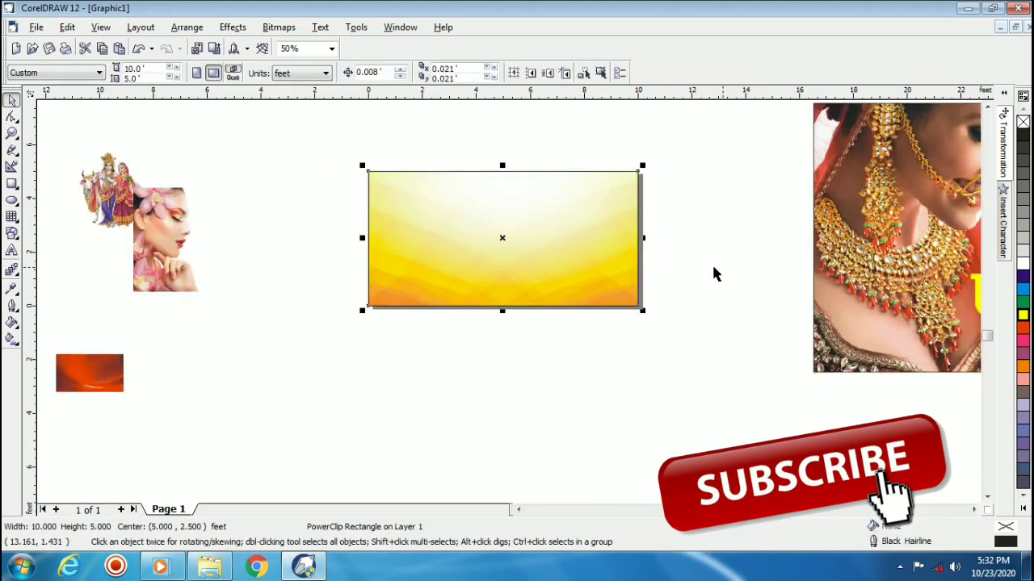
scroll(503, 162, up, 2)
click(553, 164)
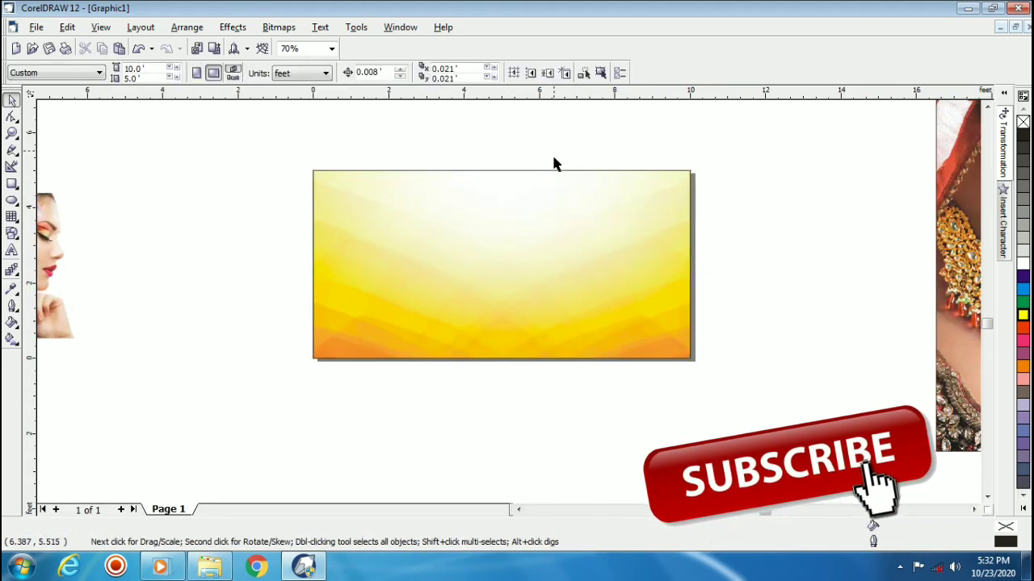
scroll(470, 257, down, 3)
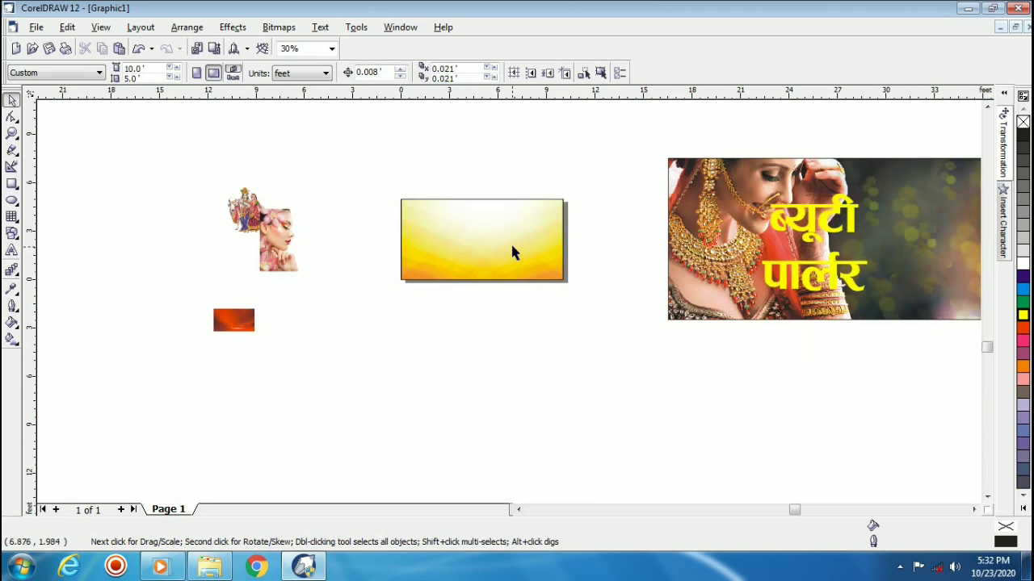
click(512, 252)
scroll(461, 236, down, 1)
click(658, 232)
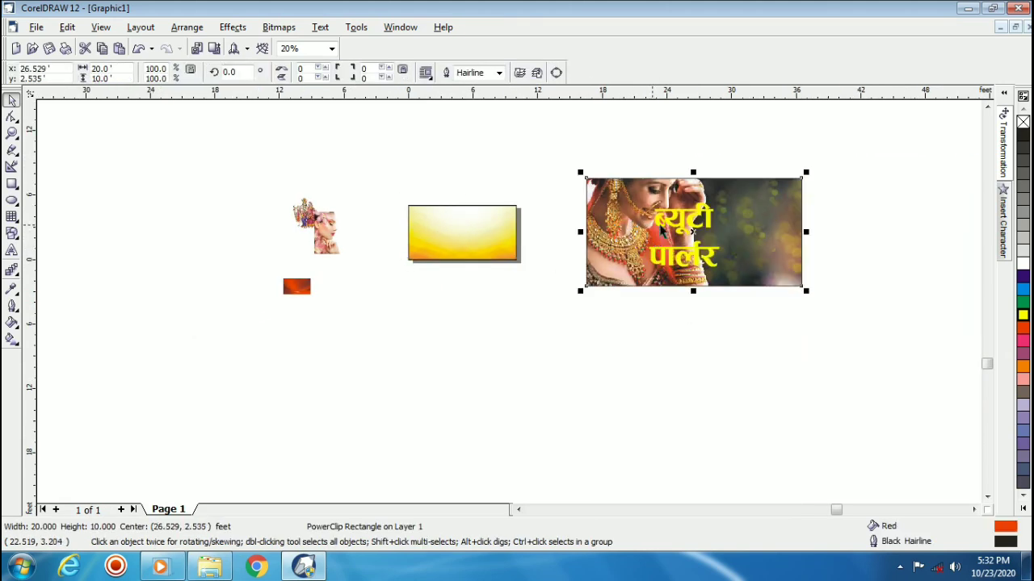
Place the Radha Krishna picture at the yellow banner's left end, enlarged to about 3.93 by 4.82 feet, centred near 2.07, 2.50 feet
scroll(354, 240, up, 1)
drag(274, 198, 486, 232)
scroll(509, 254, up, 2)
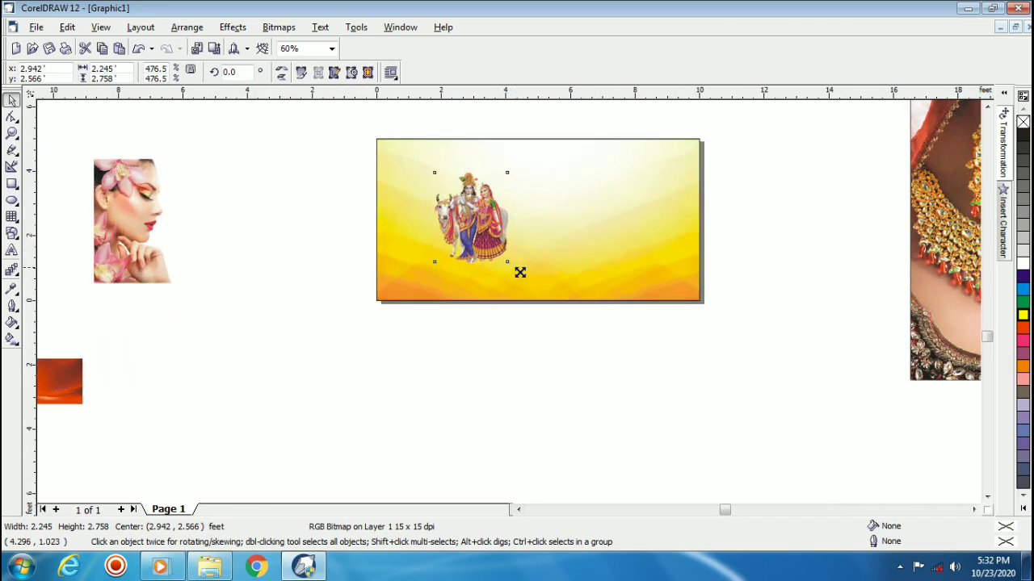
drag(520, 273, 554, 298)
drag(515, 214, 480, 217)
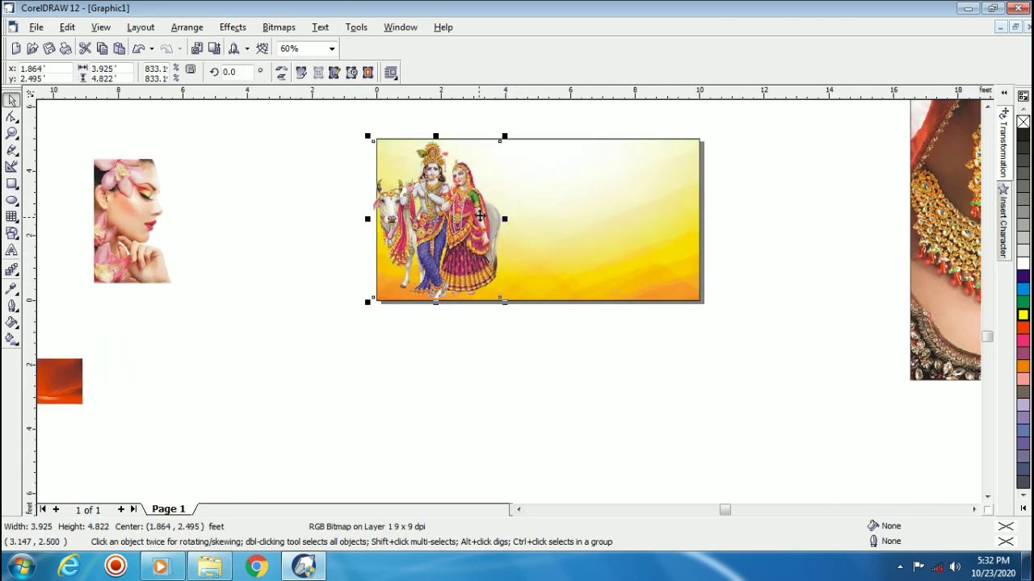
scroll(462, 180, up, 1)
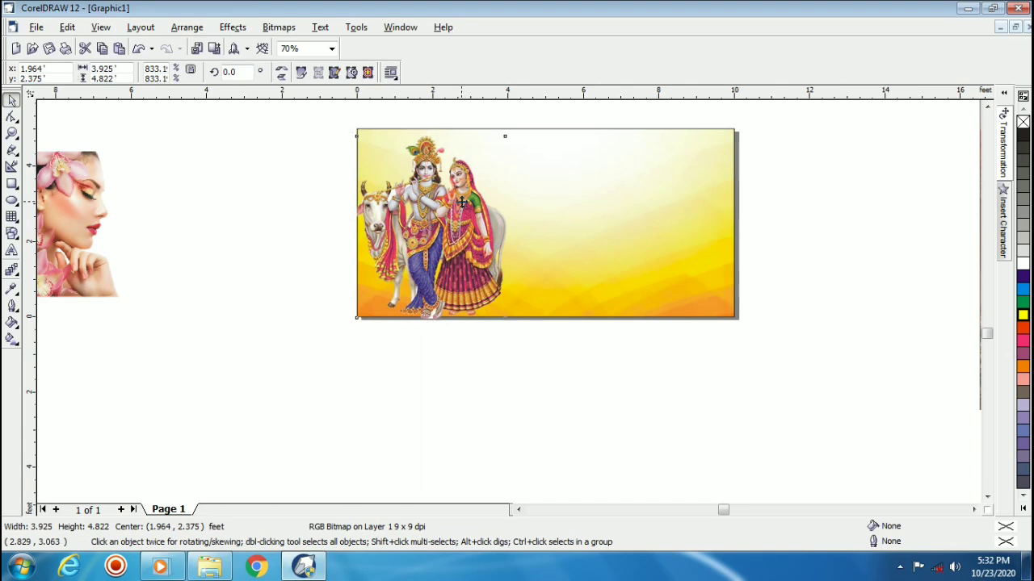
drag(464, 201, 468, 197)
scroll(549, 159, up, 1)
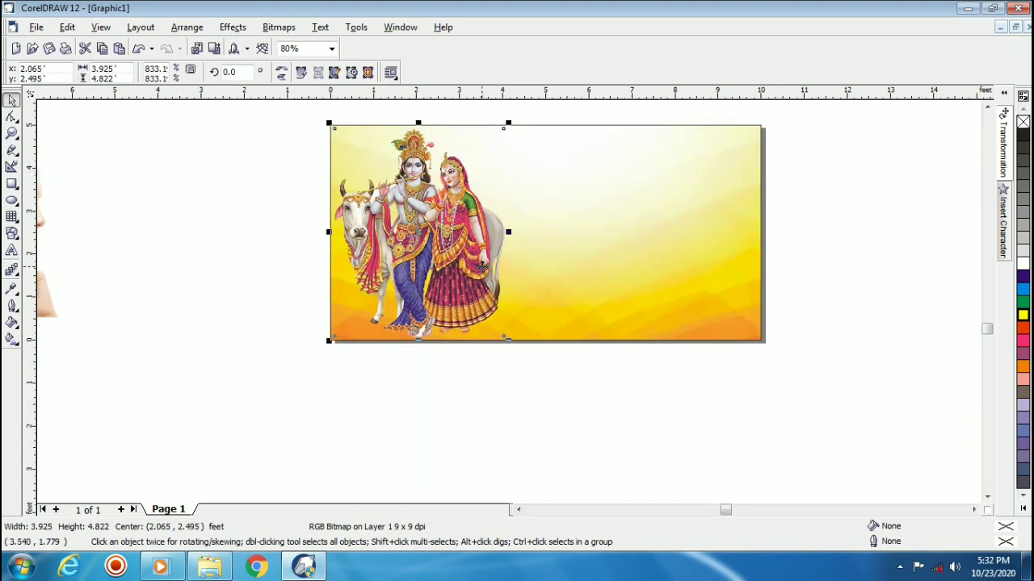
scroll(478, 263, down, 1)
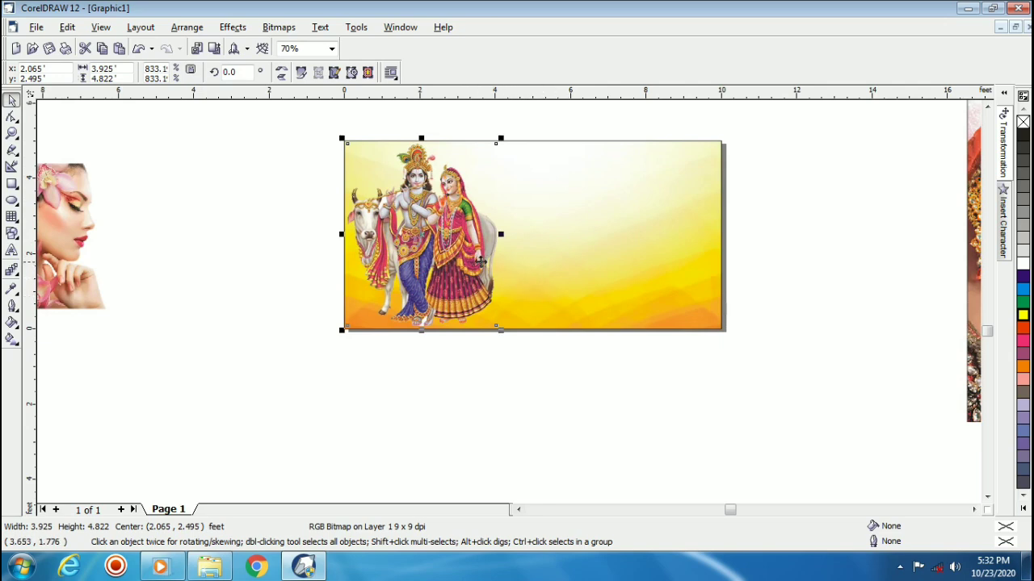
scroll(569, 243, down, 1)
click(581, 242)
click(747, 253)
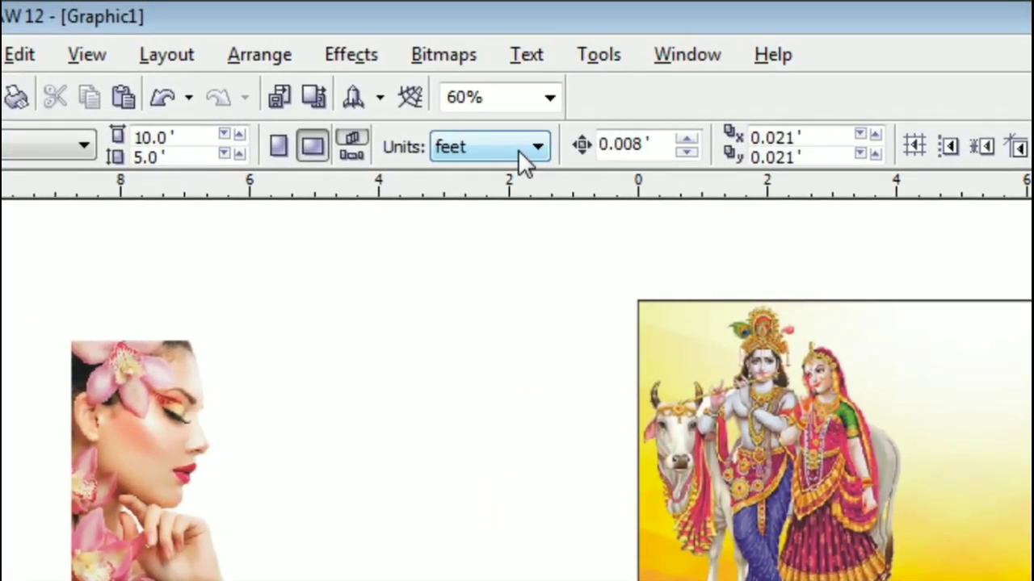
click(523, 158)
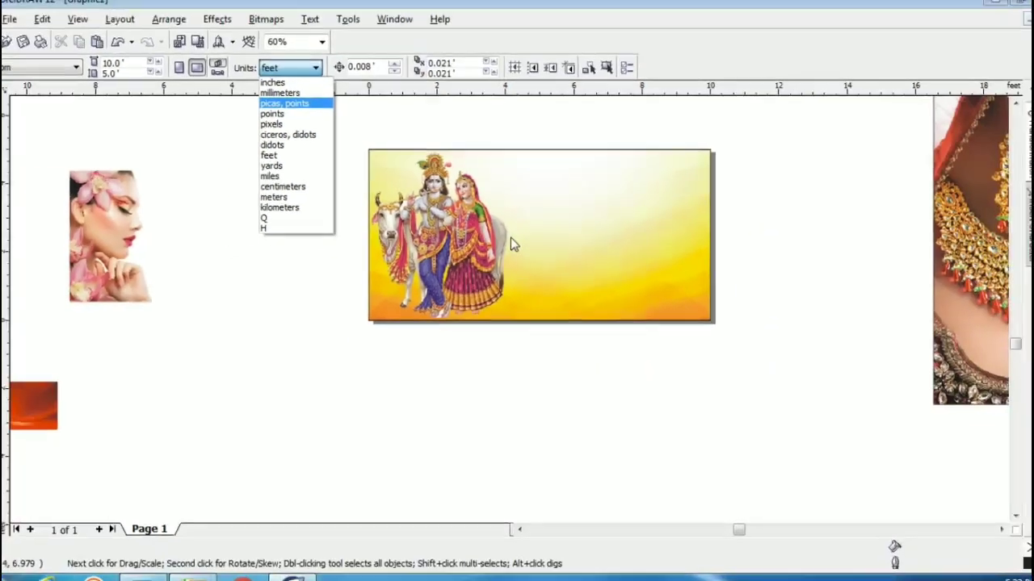
click(588, 362)
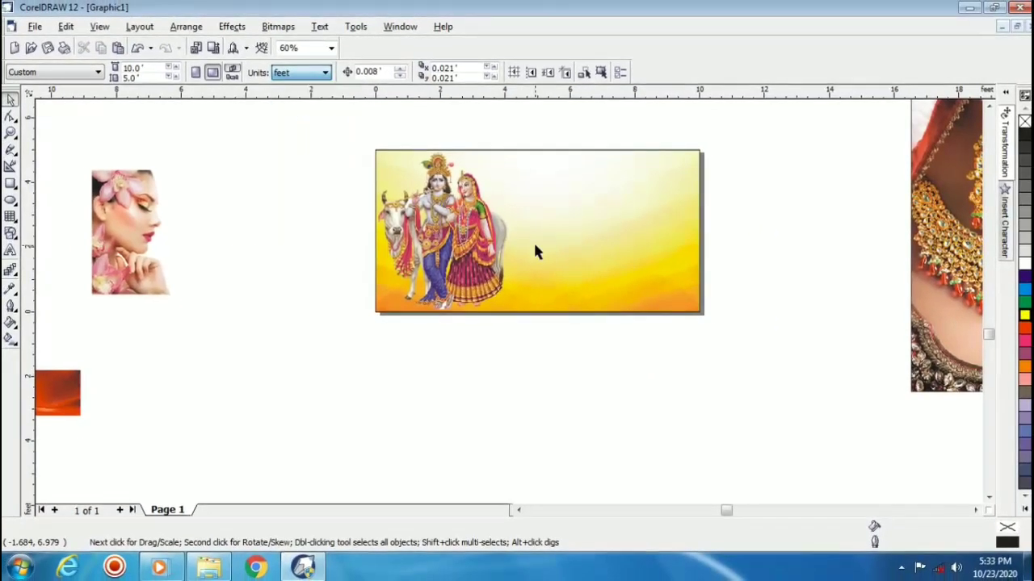
click(591, 339)
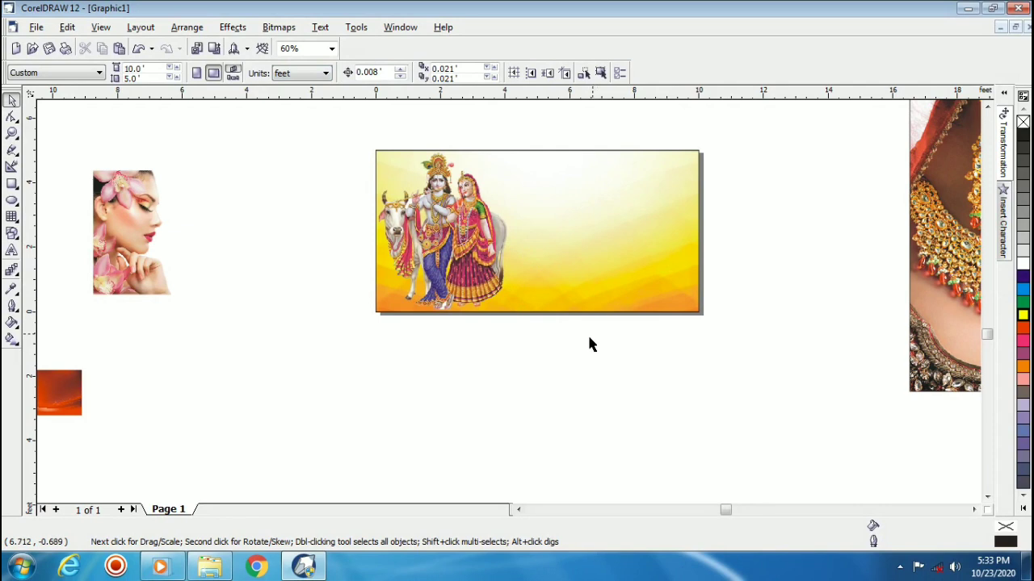